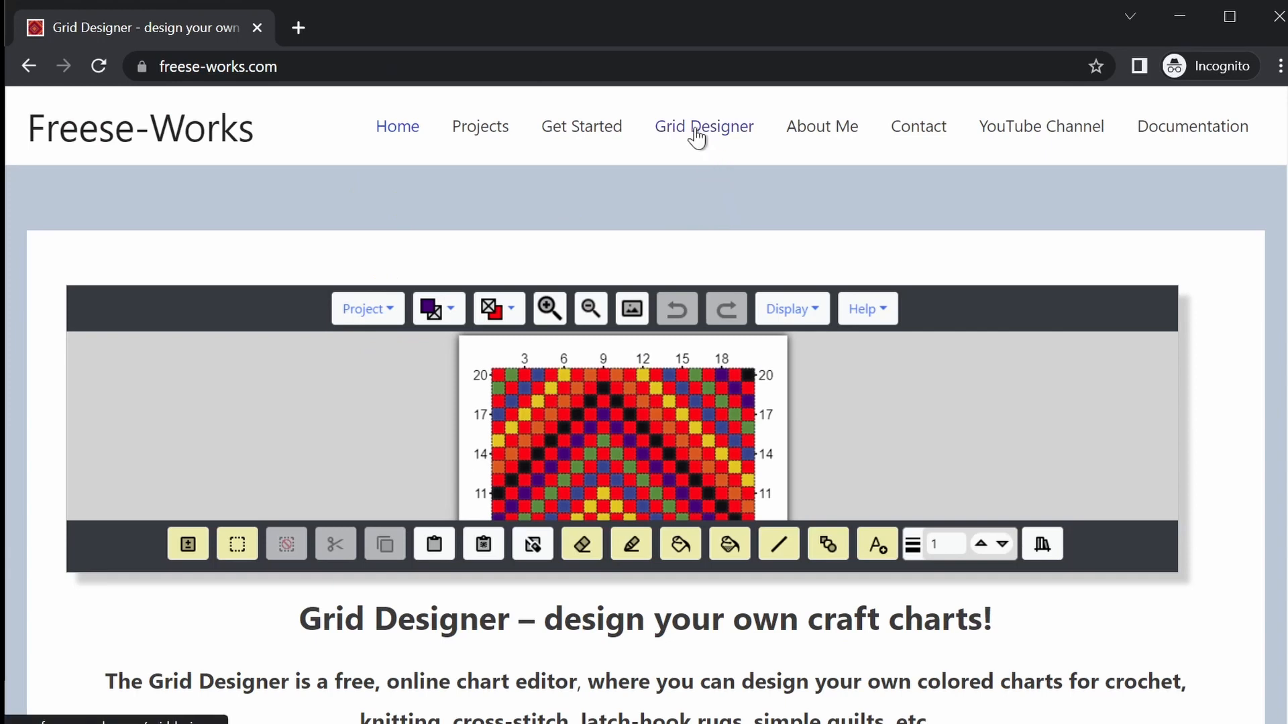
Open the Grid Designer and load Cute Dragon 1.png as the source image for a new project
click(670, 134)
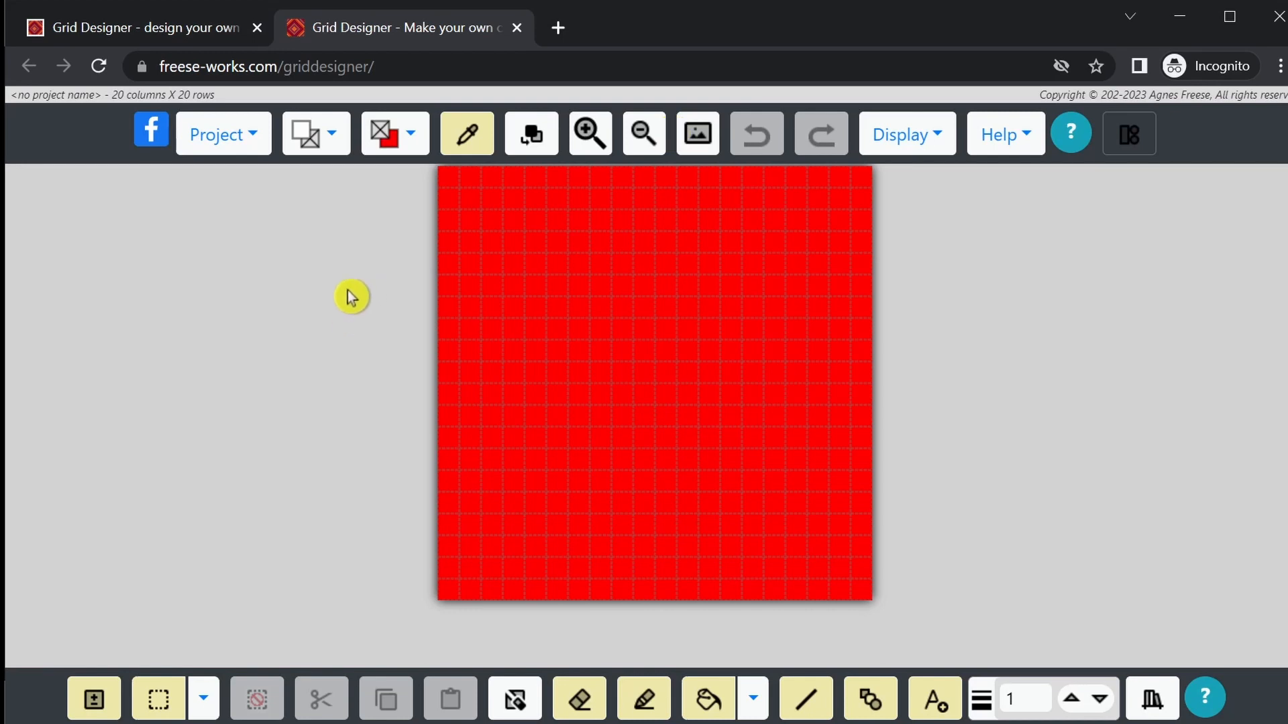
click(228, 138)
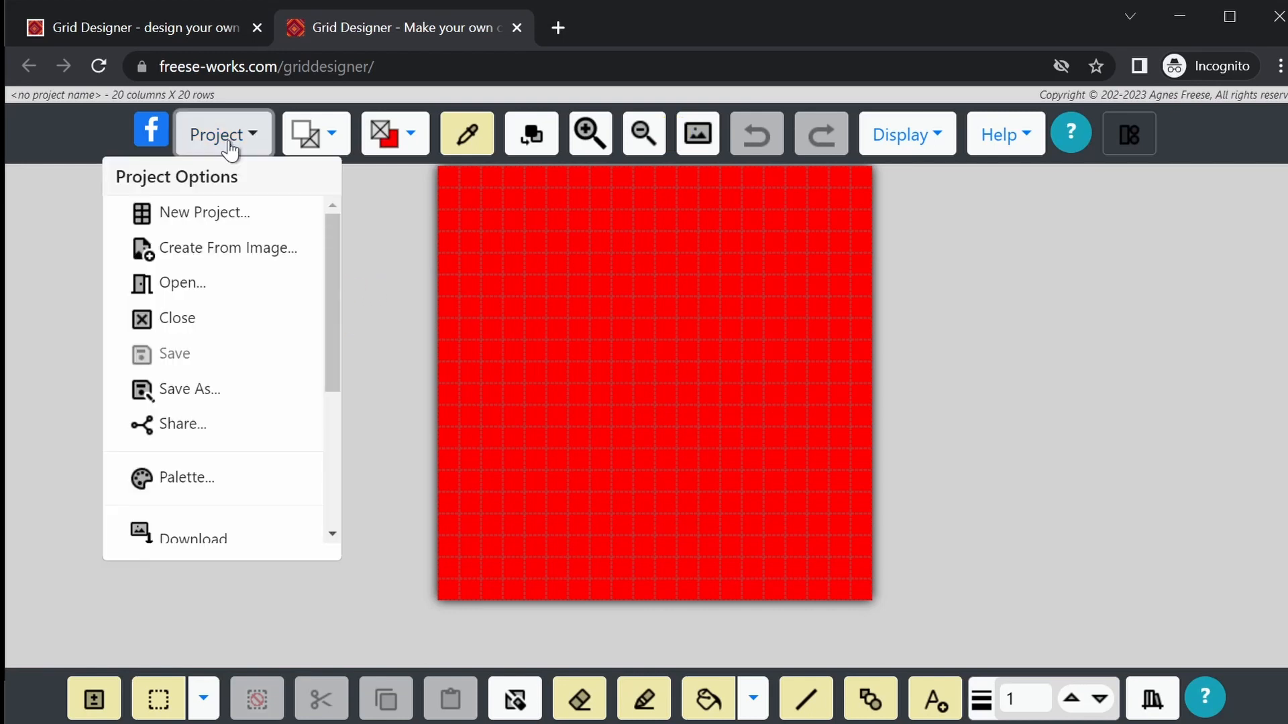
click(224, 251)
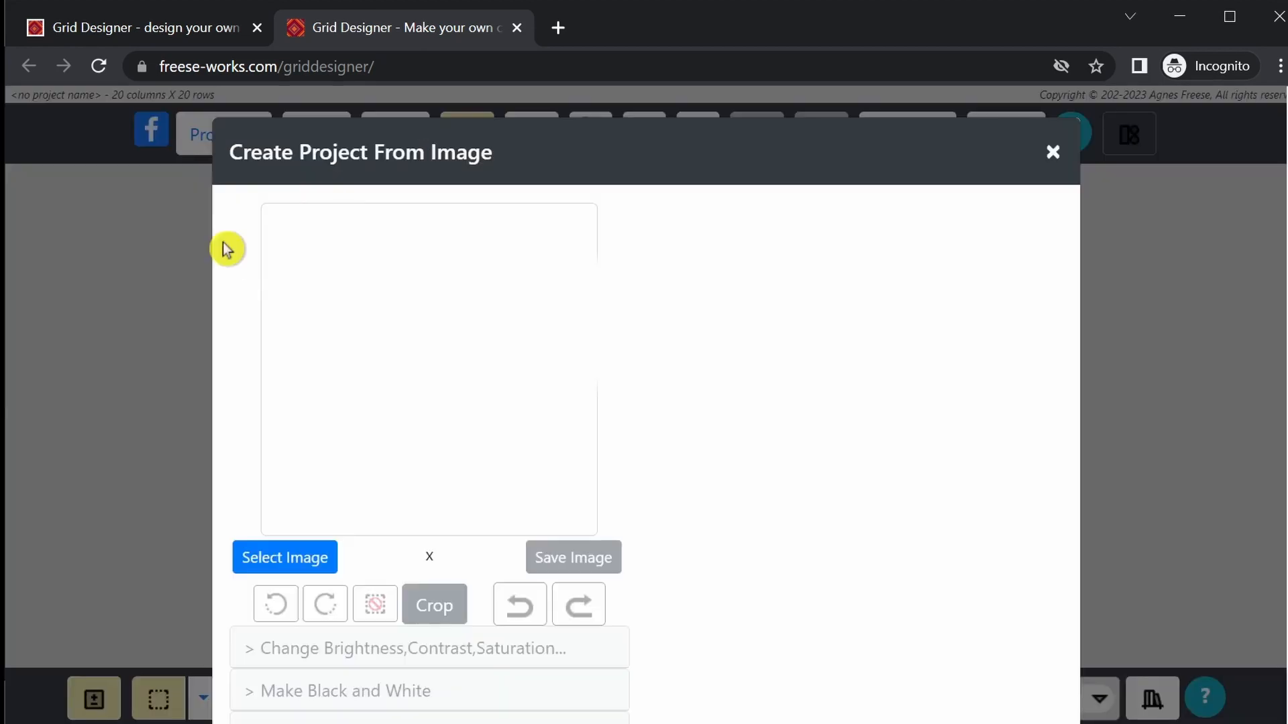
click(281, 559)
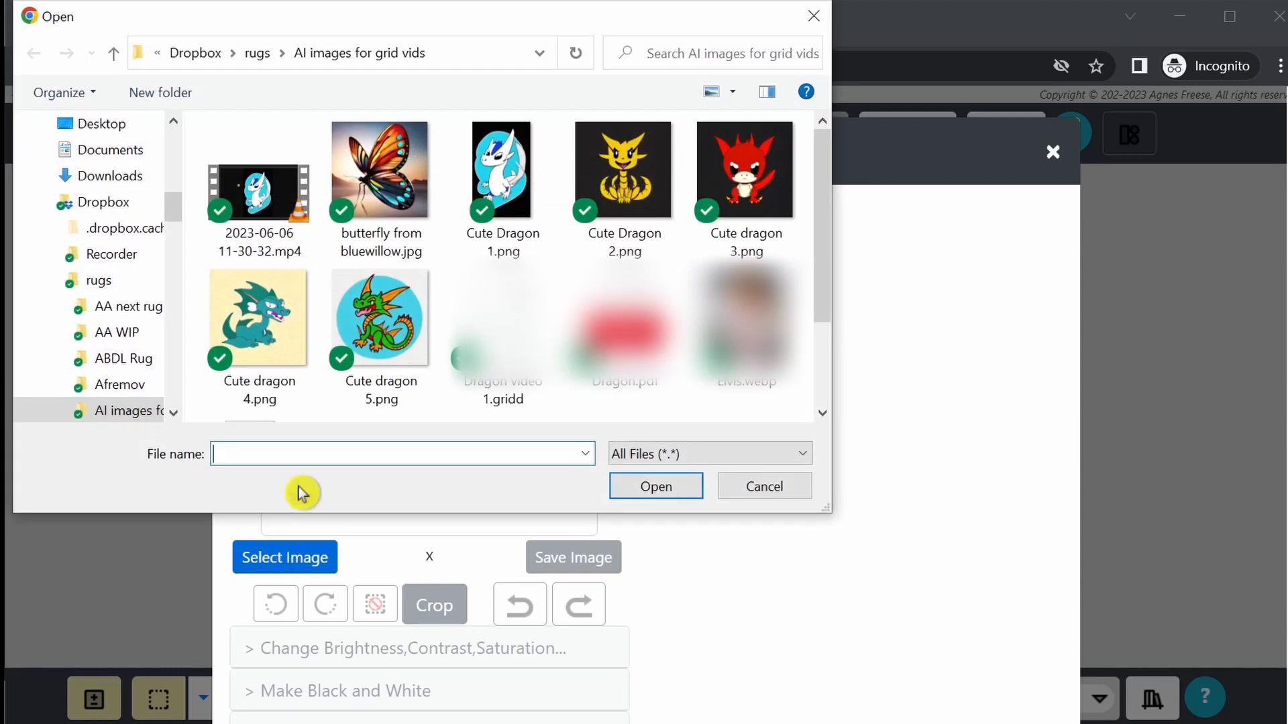
click(482, 175)
click(656, 492)
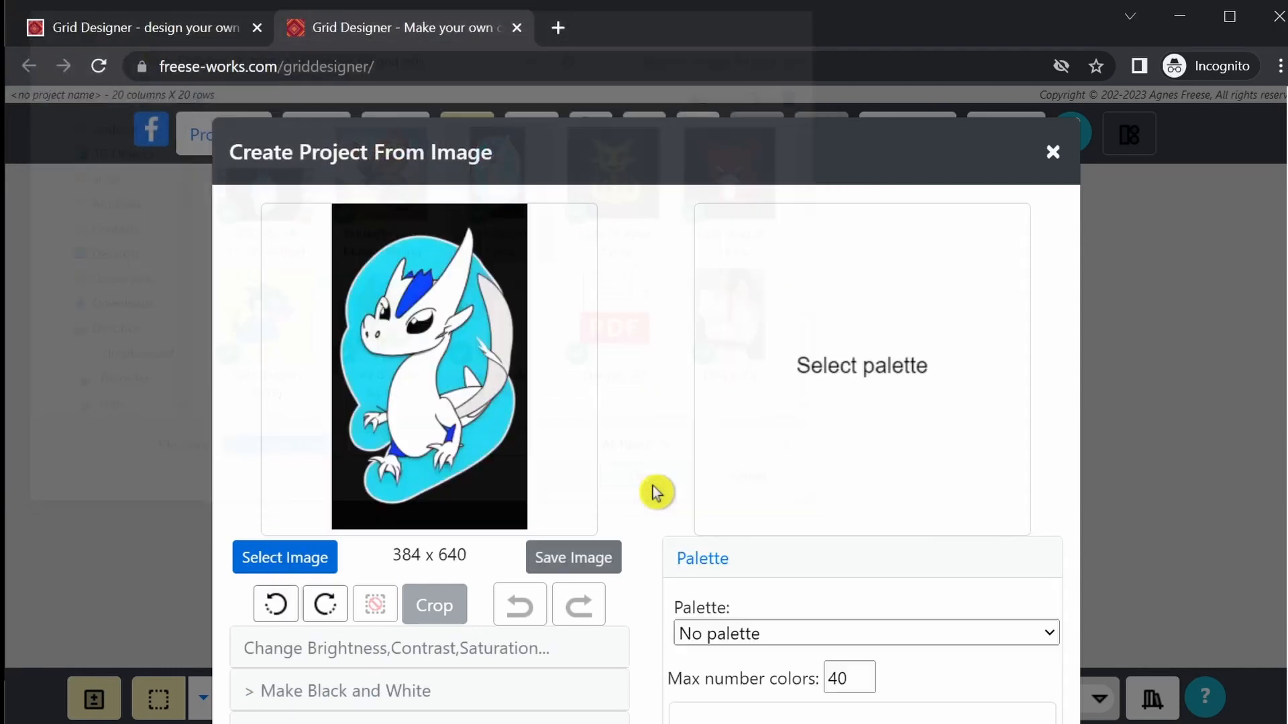
Choose the (Yarn) RedHeartSuperSaverWorsted palette for the image conversion
click(810, 632)
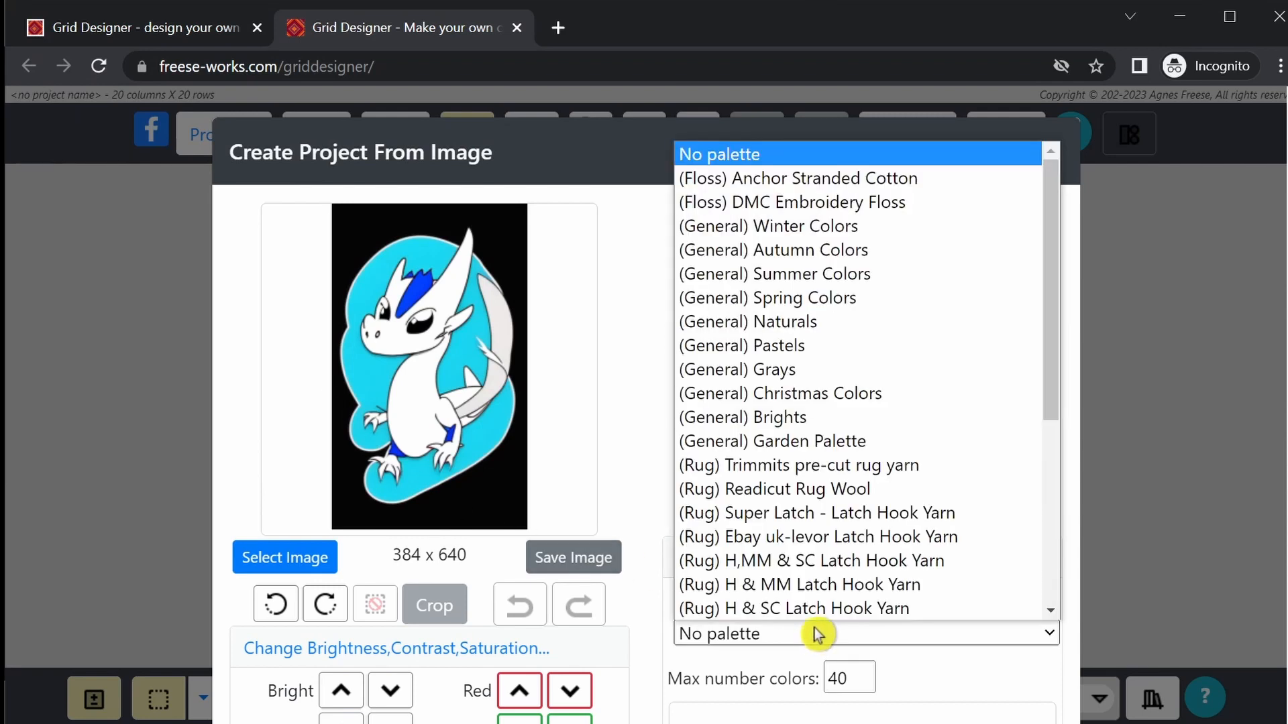
scroll(939, 503, down, 1)
drag(1054, 396, 1055, 612)
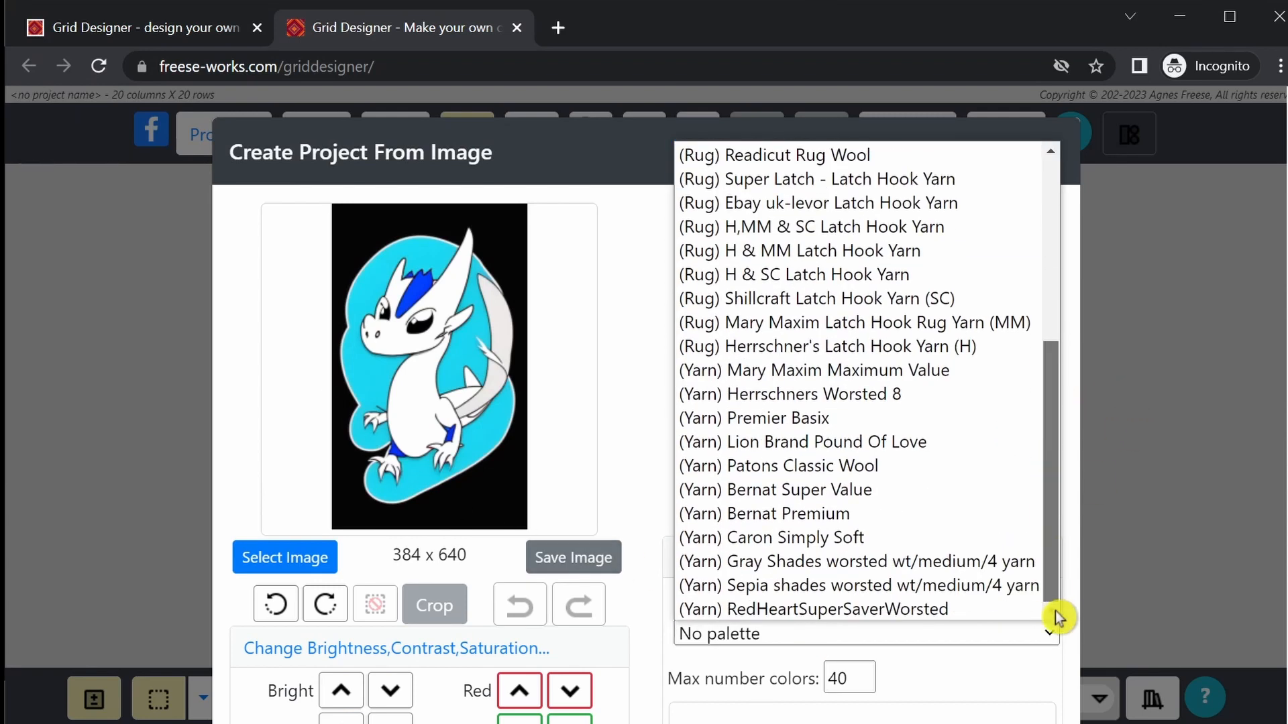
click(843, 610)
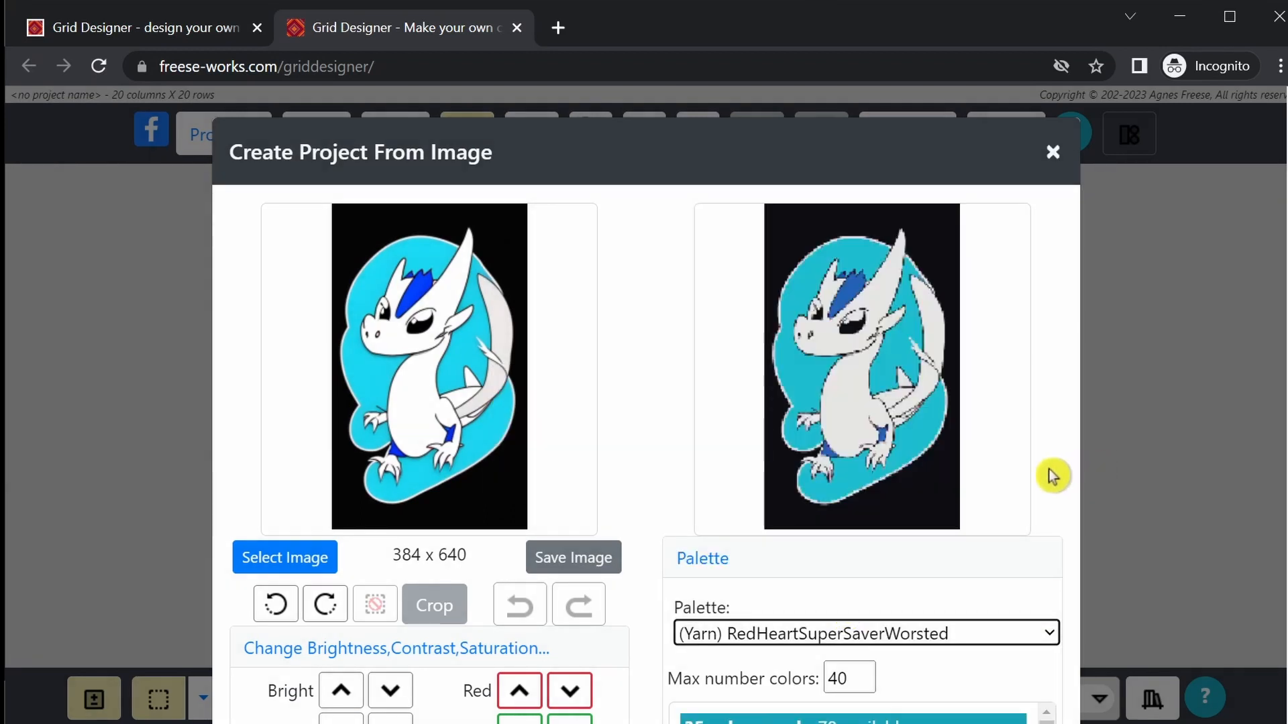
Limit the converted dragon image to a maximum of 10 colors
scroll(1058, 463, down, 3)
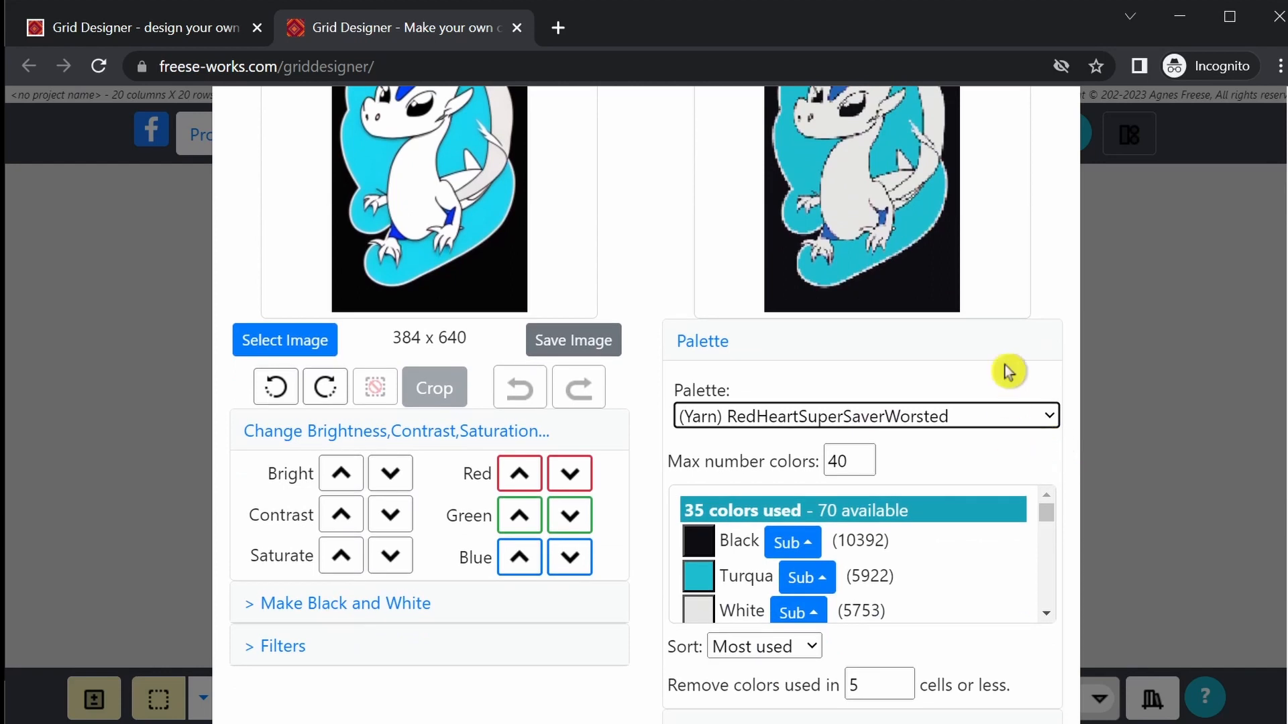
double_click(852, 460)
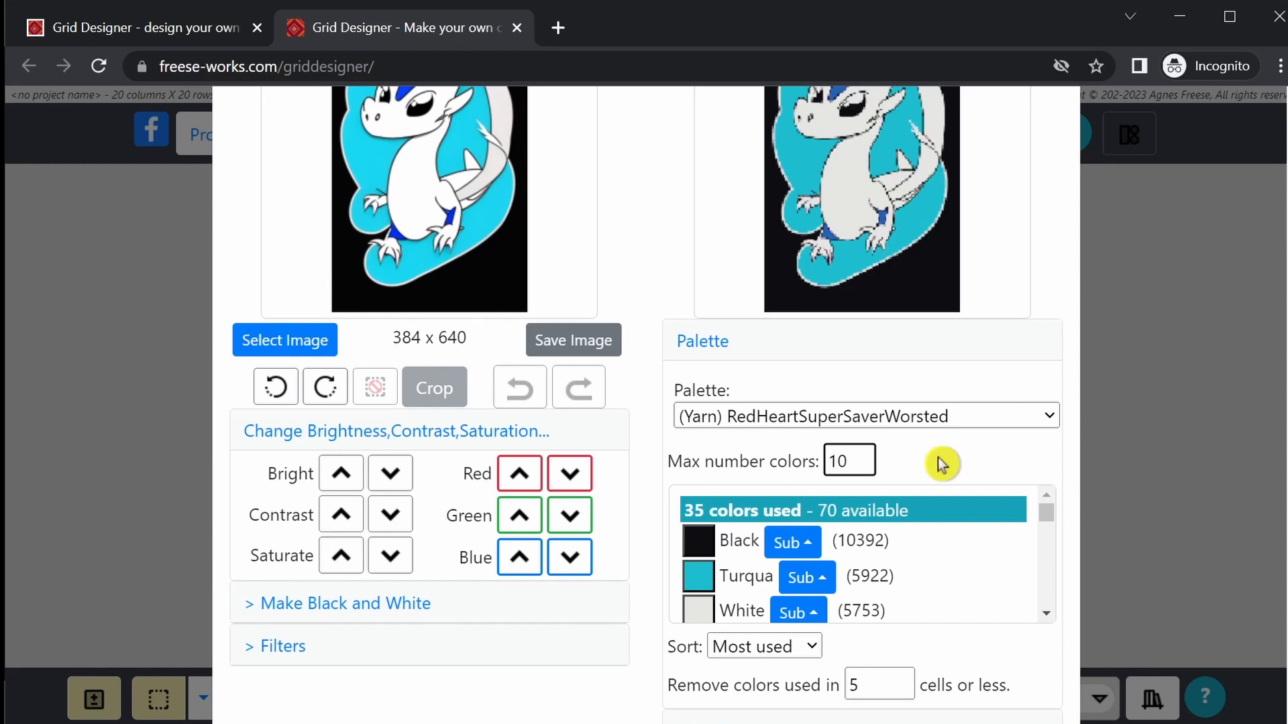
text(10)
key(Return)
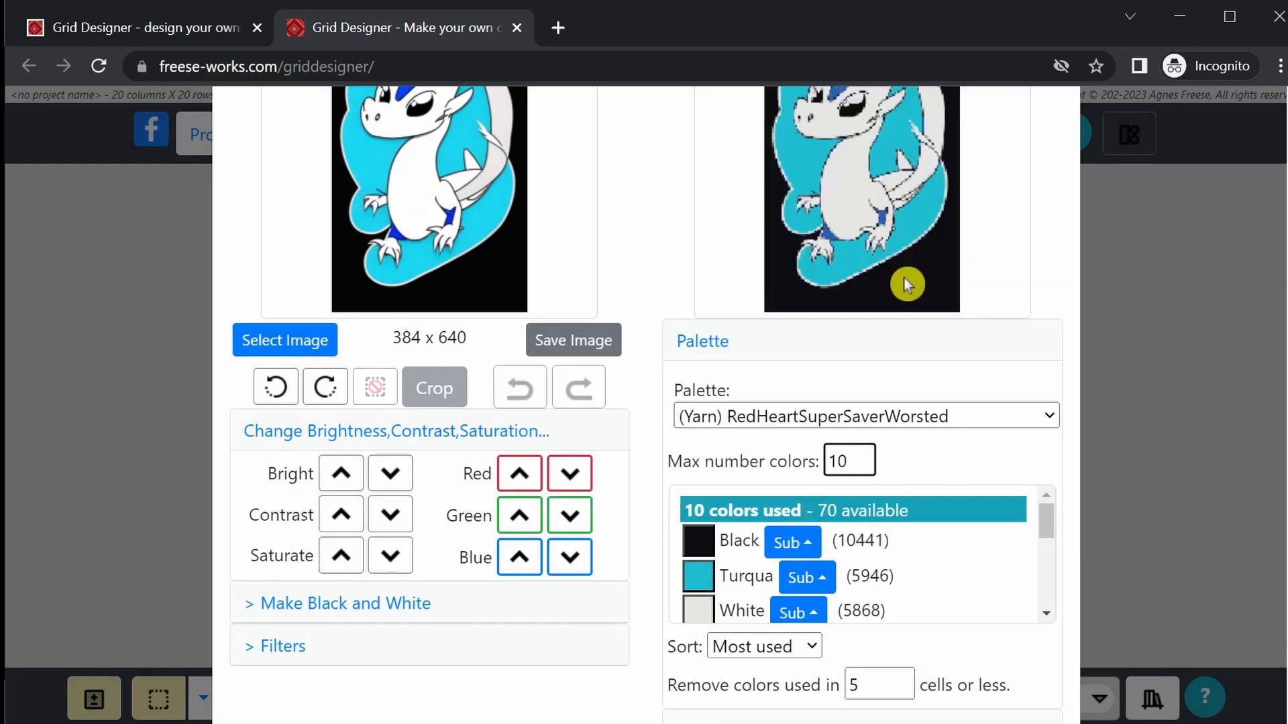
scroll(928, 388, up, 2)
Set the digitization type to Smooth and compare the converted preview with the original image
scroll(925, 393, down, 4)
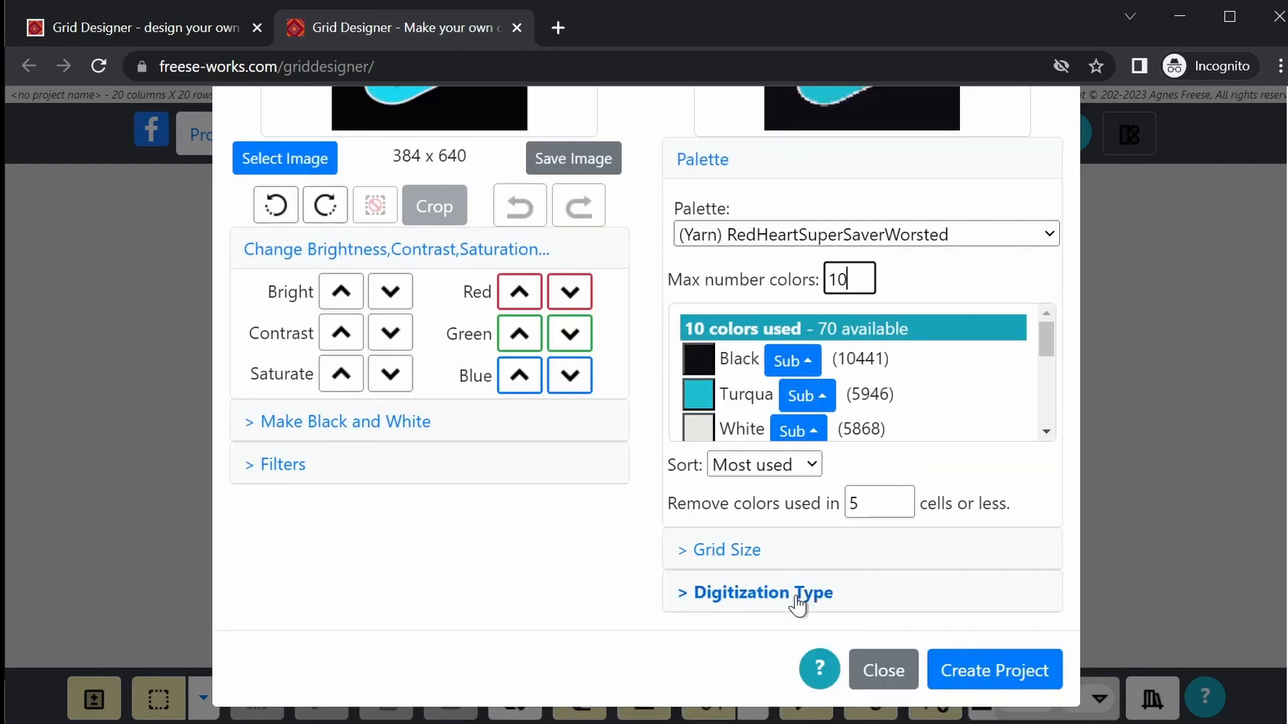
click(757, 594)
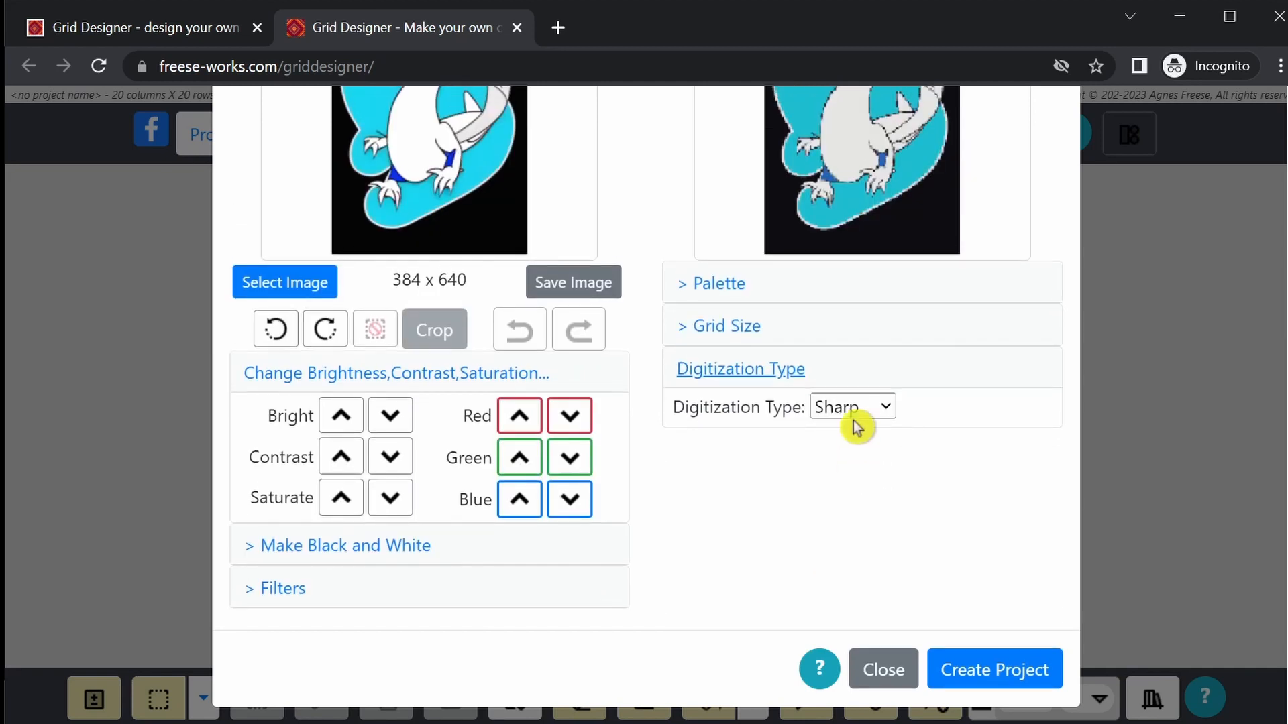
click(855, 409)
click(846, 456)
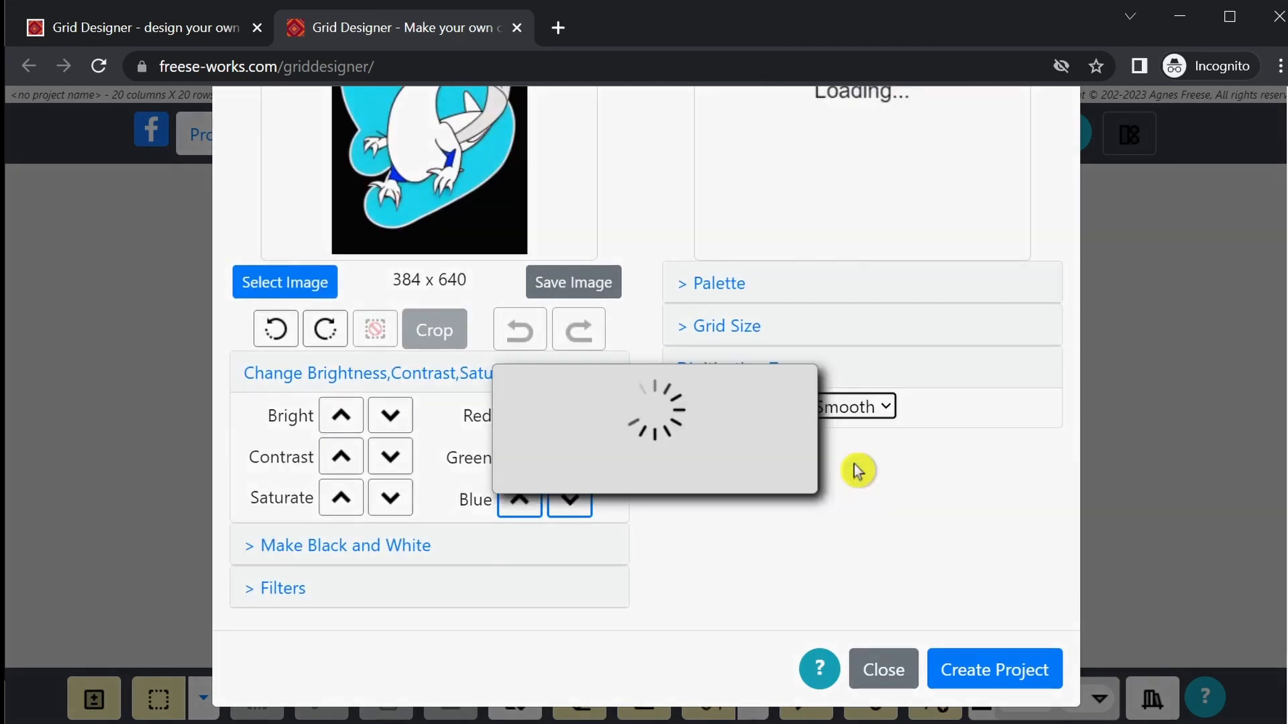
scroll(891, 485, up, 3)
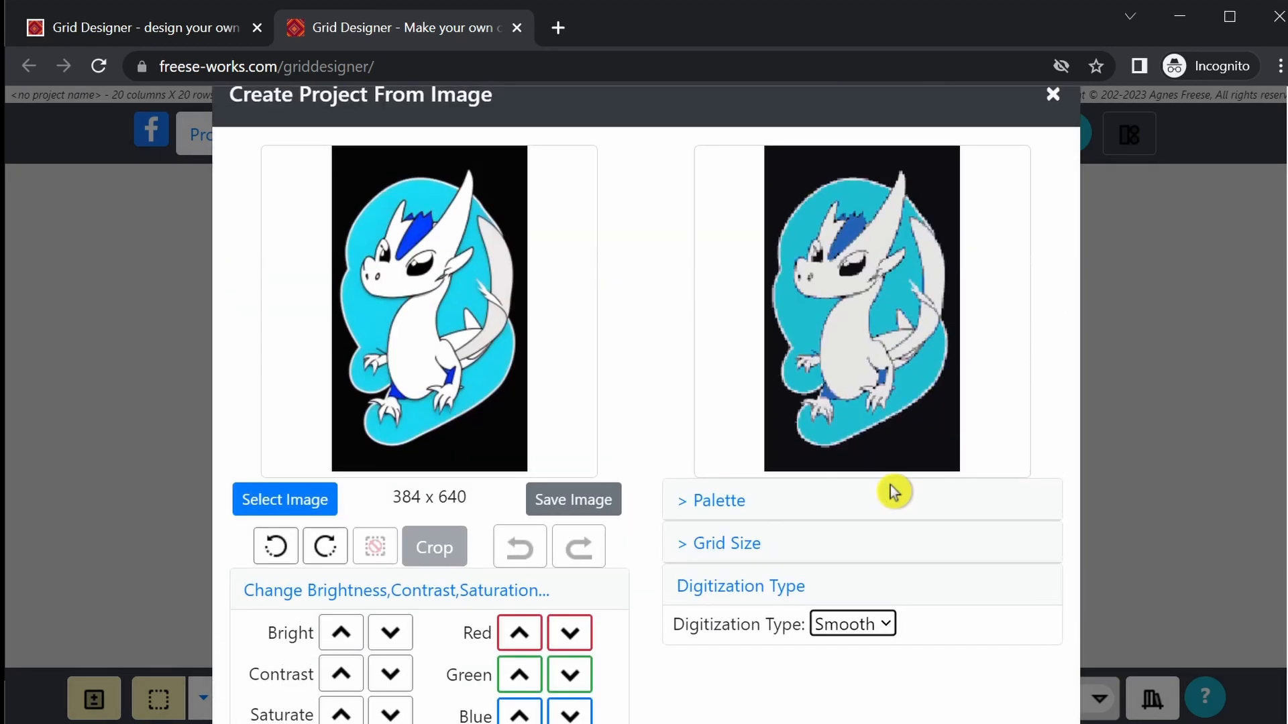
Define the grid size units as a Latch Hook project on the pre-defined 3.75 mesh (holes/inch) canvas and save them
click(726, 554)
scroll(863, 538, down, 3)
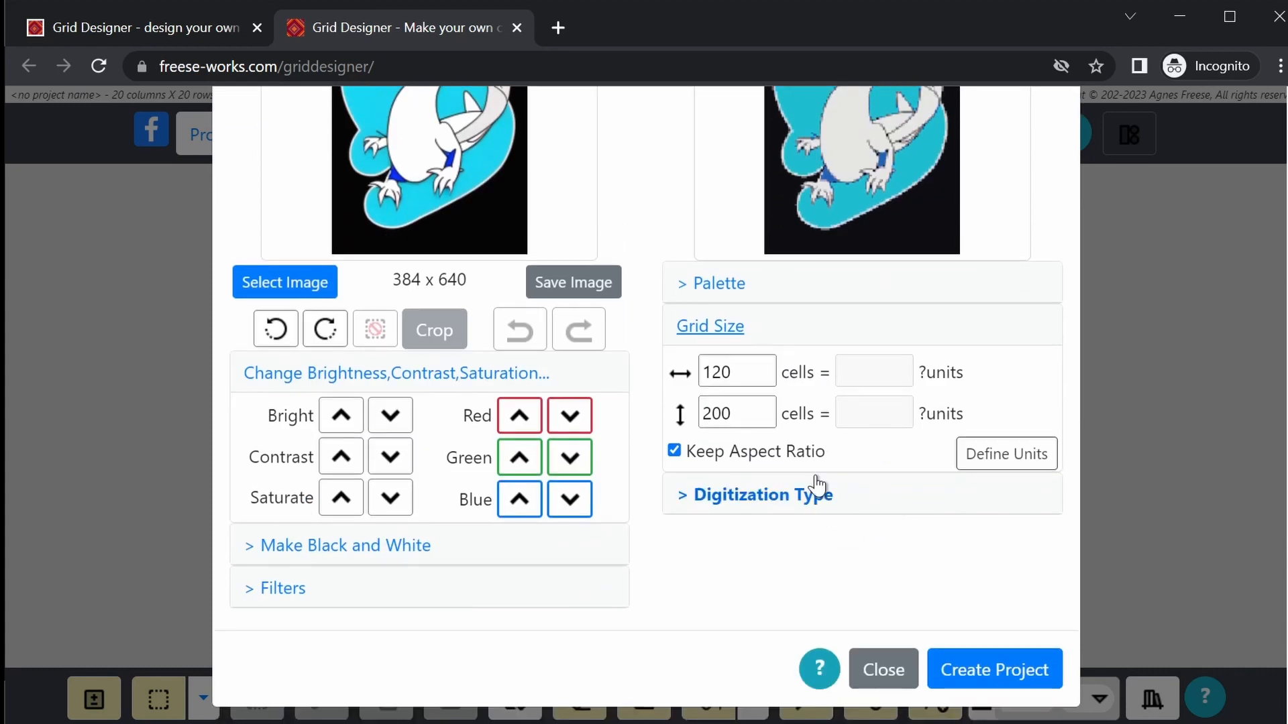
click(1006, 462)
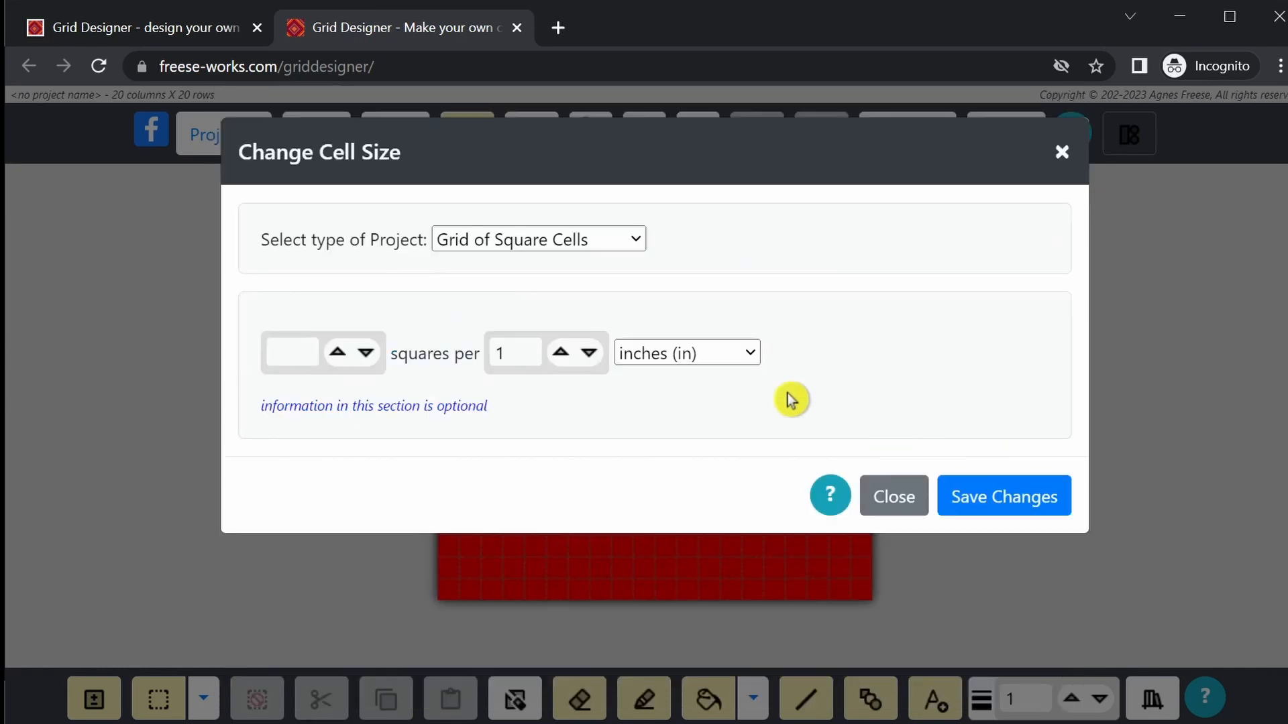
click(632, 242)
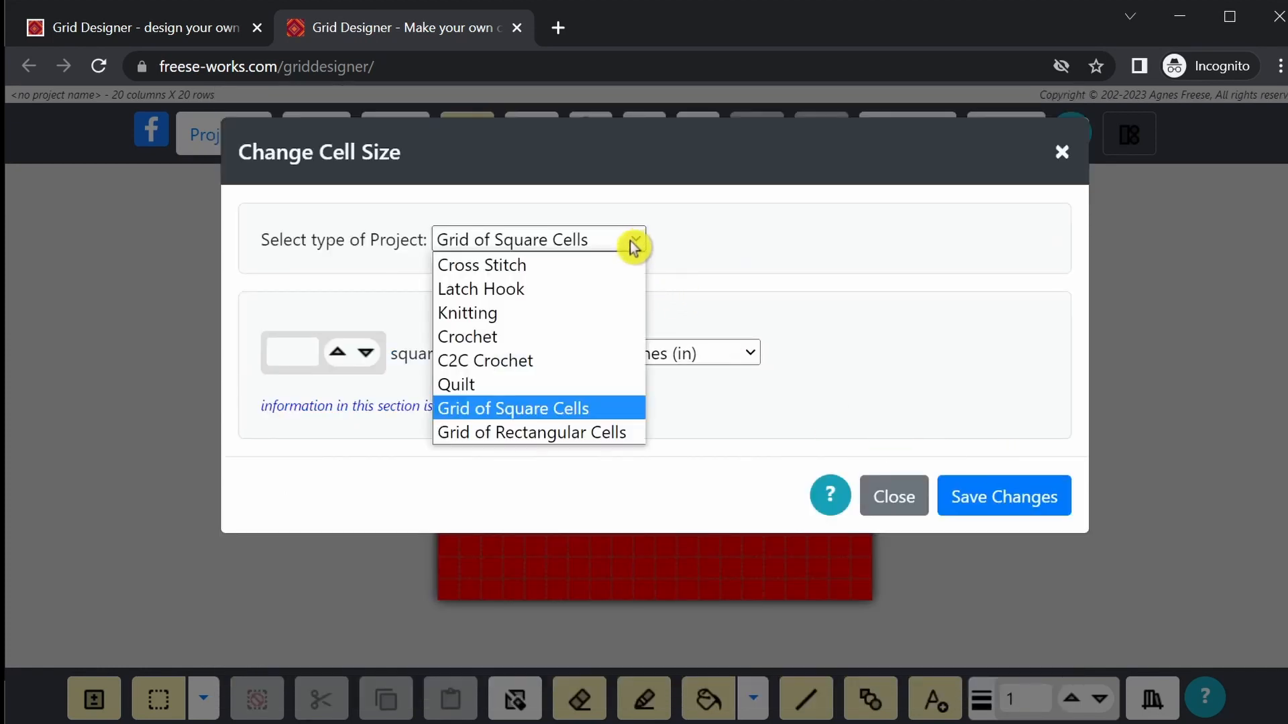
click(513, 295)
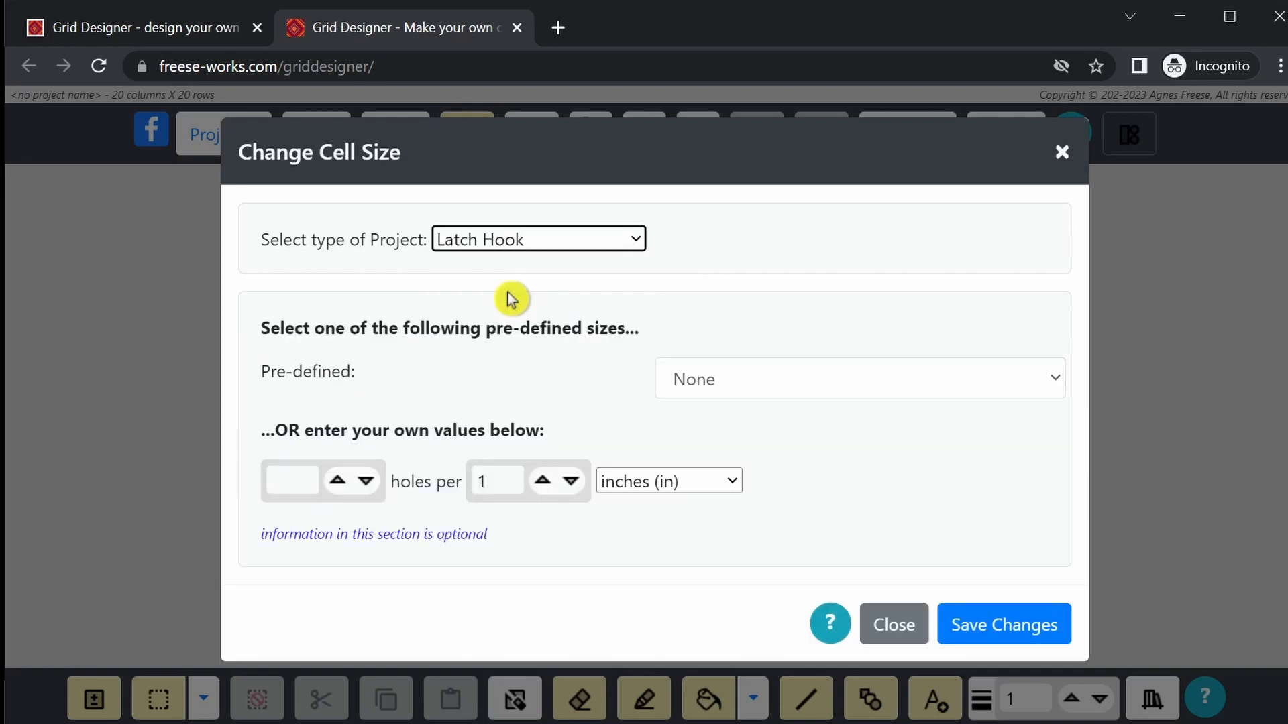
click(874, 385)
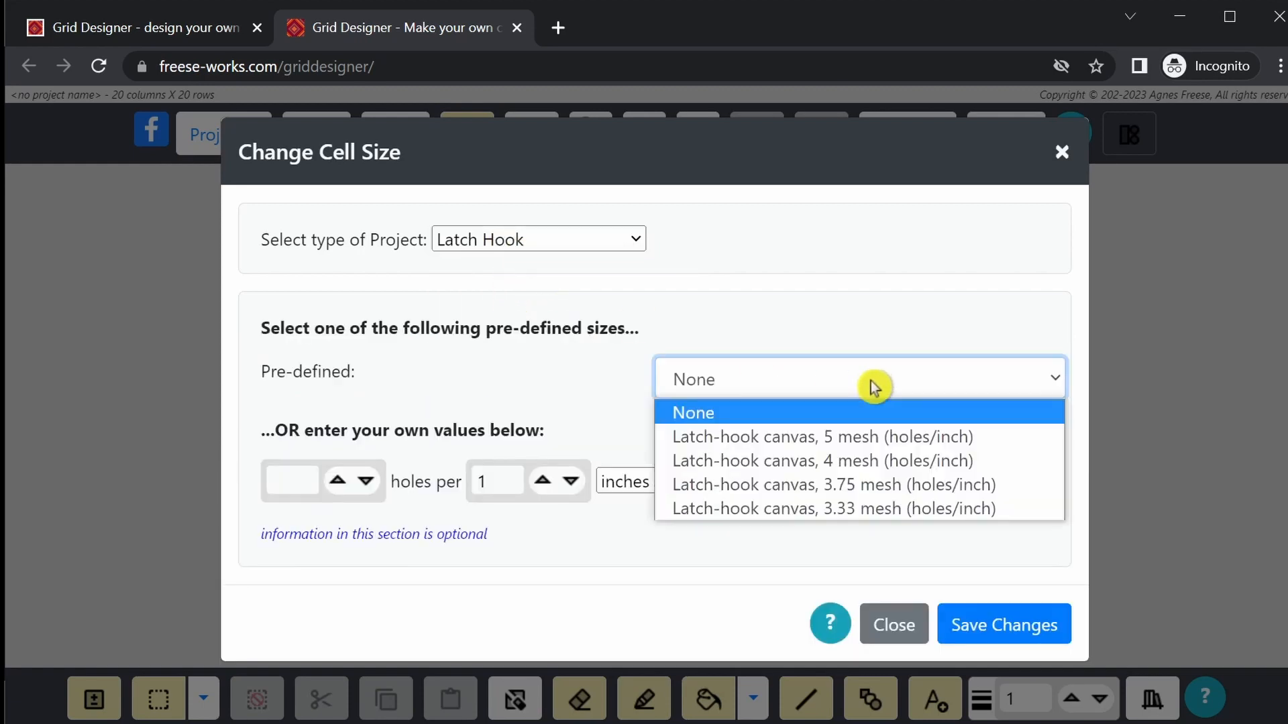
click(905, 496)
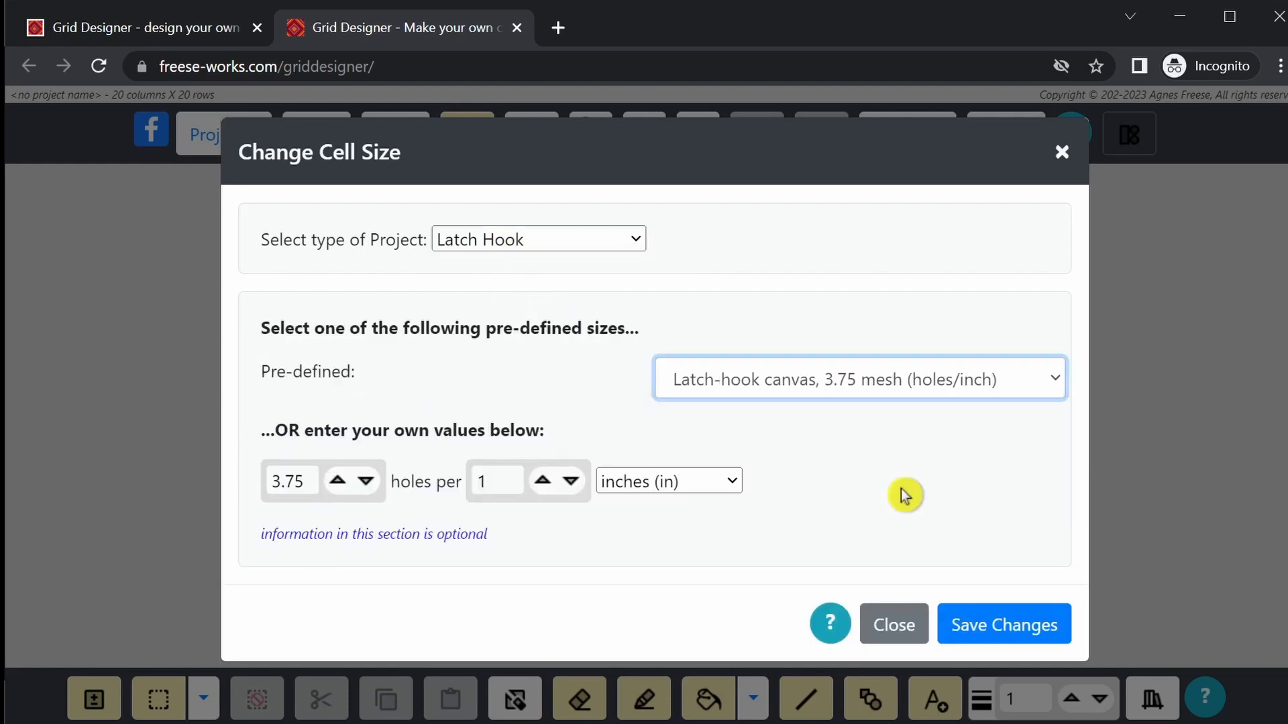
click(999, 624)
scroll(1039, 450, down, 3)
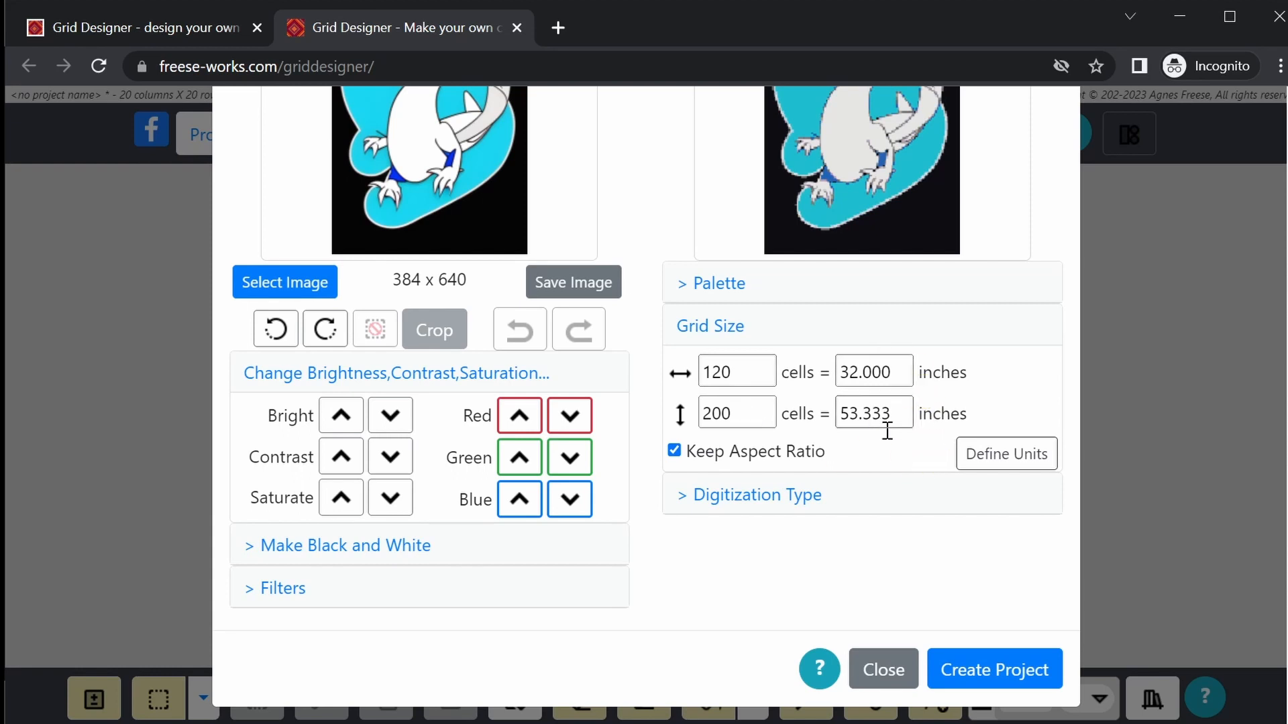
Set the grid width to 12 inches and check the converted preview
mouse_move(896, 424)
key(Tab)
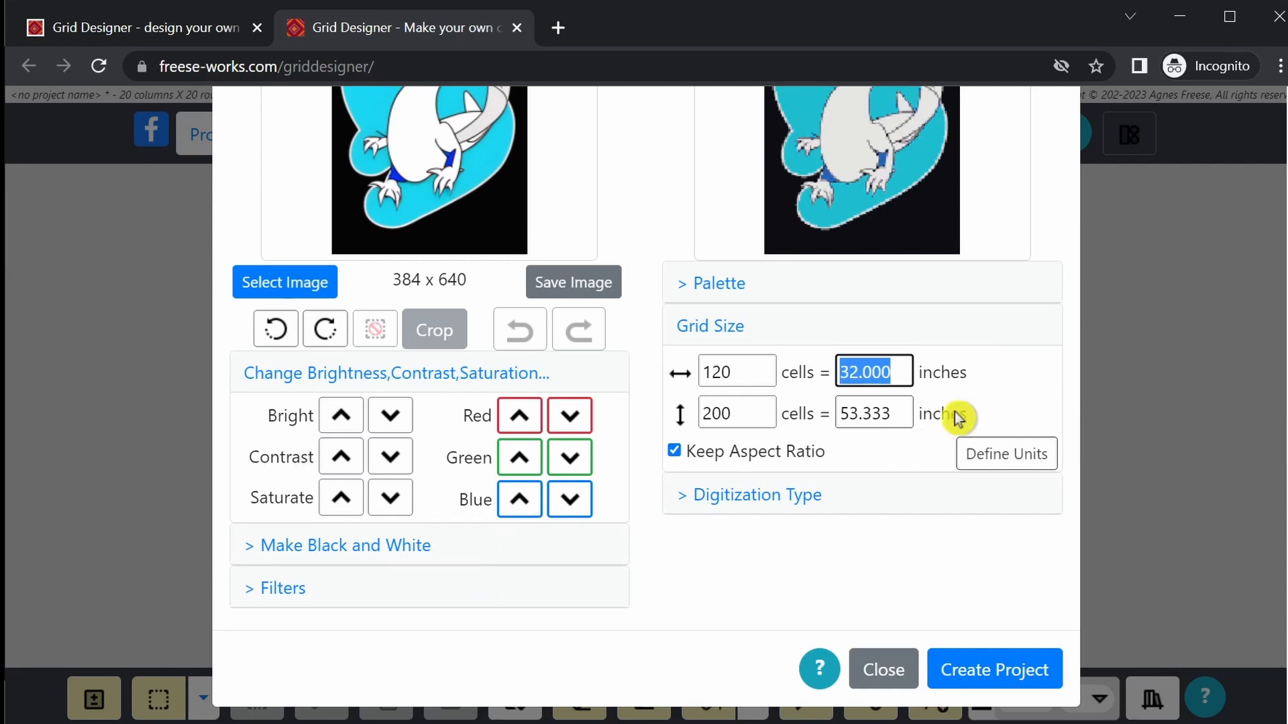
text(12)
click(987, 373)
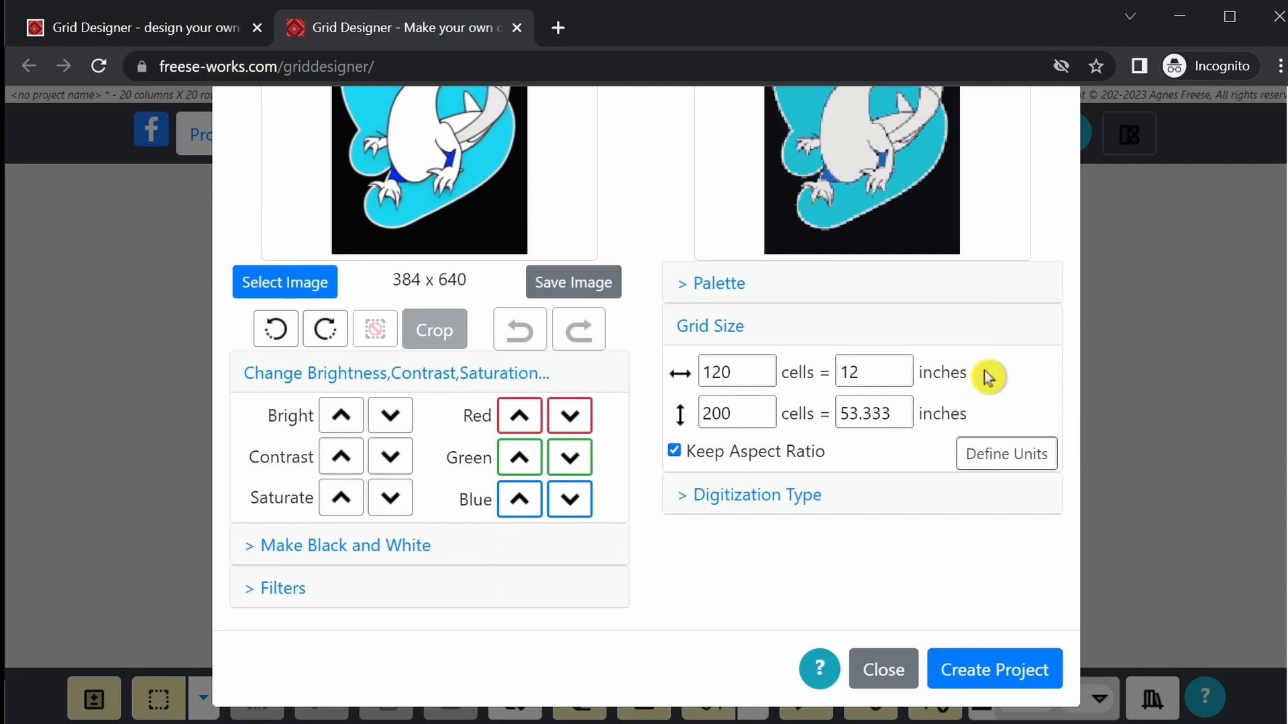
scroll(988, 359, up, 3)
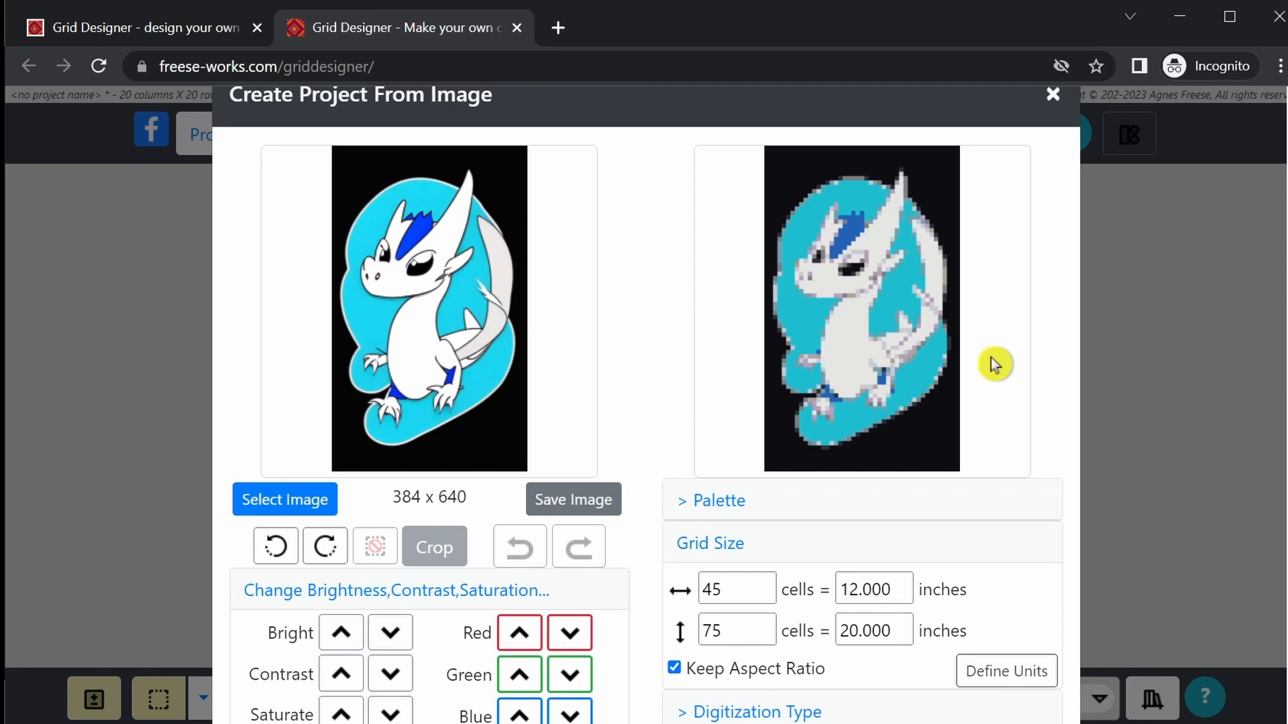
scroll(995, 364, down, 3)
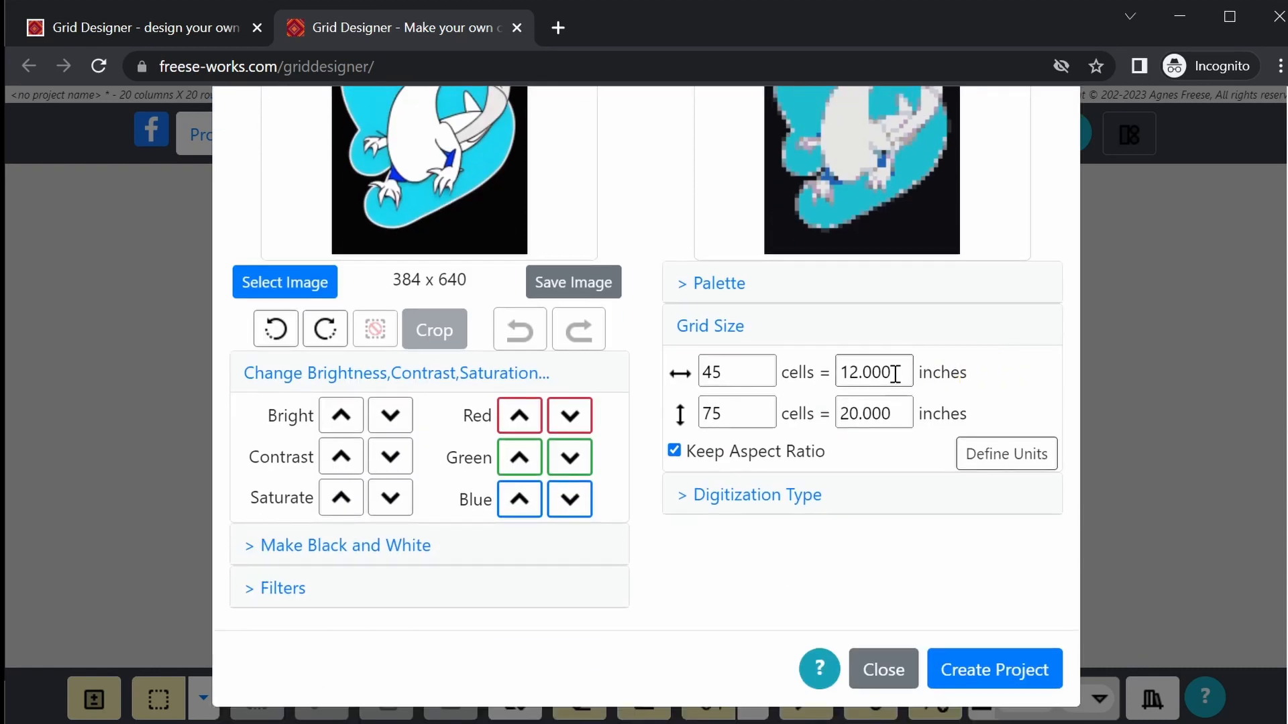
Set the grid width to 16 inches, check the preview, and create the project from the image
drag(899, 371, 808, 373)
text(16)
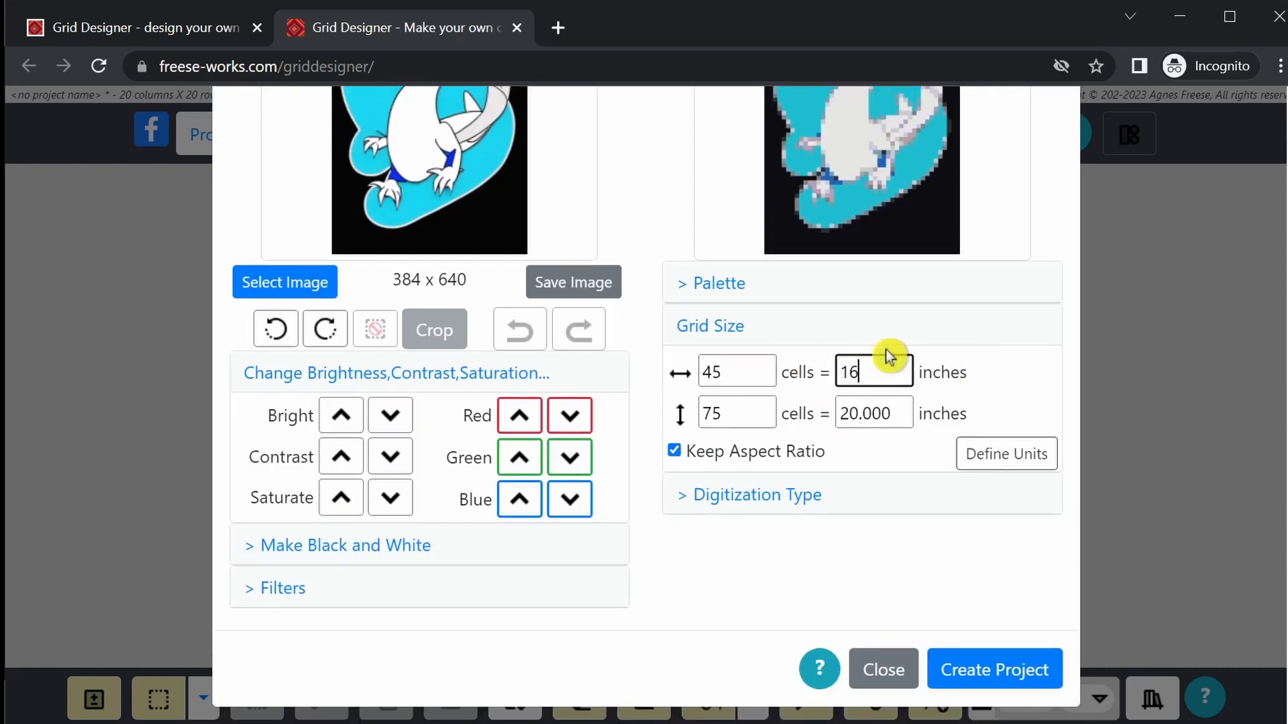
click(1045, 328)
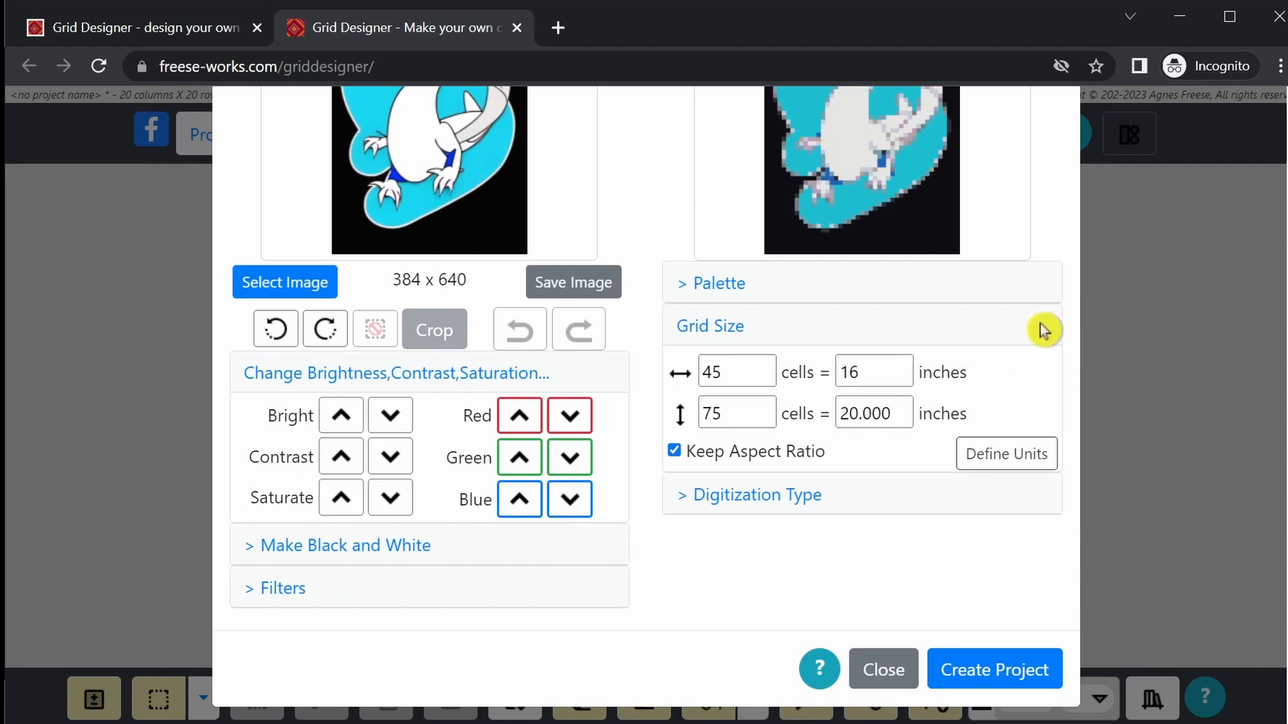
scroll(1045, 329, up, 4)
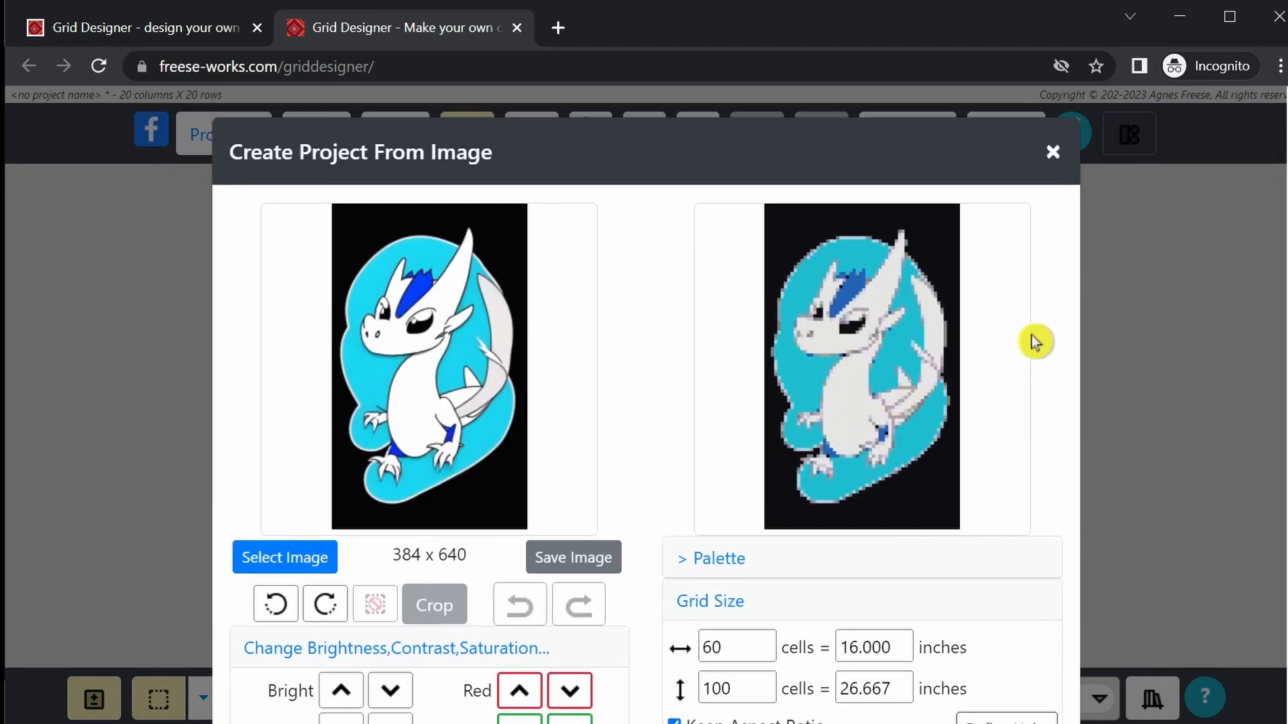
scroll(1034, 342, down, 4)
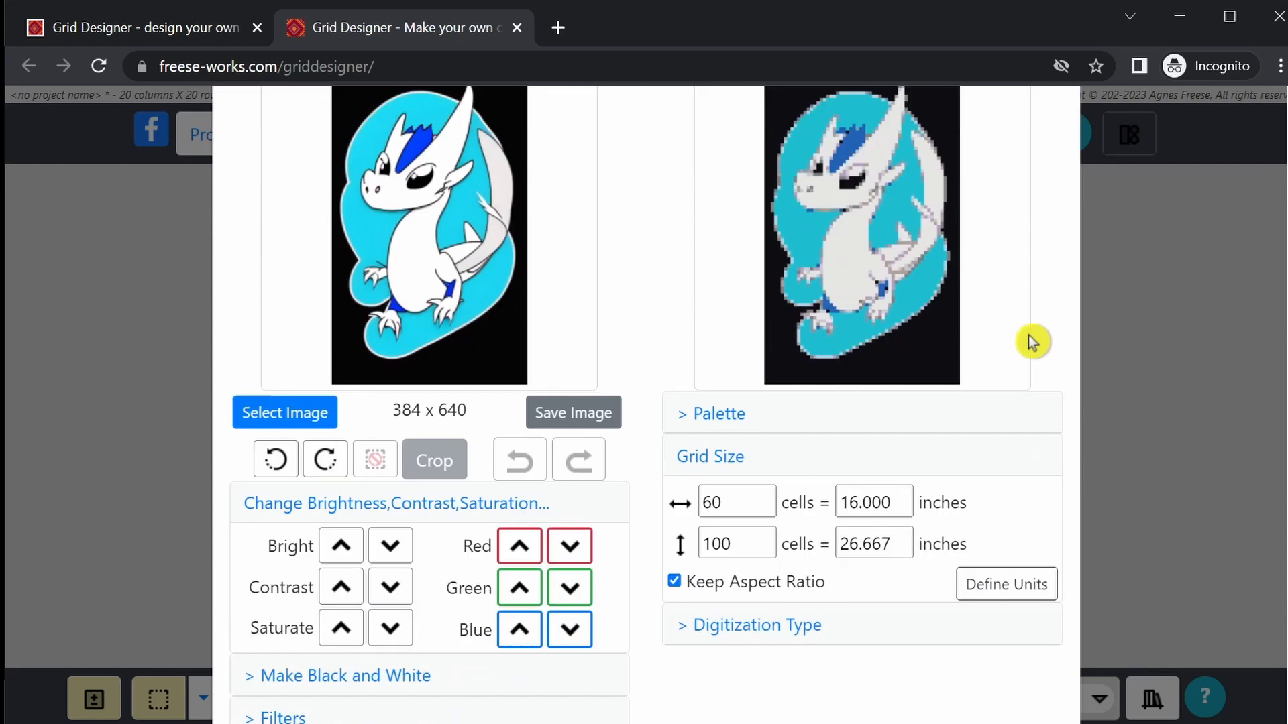
click(1003, 674)
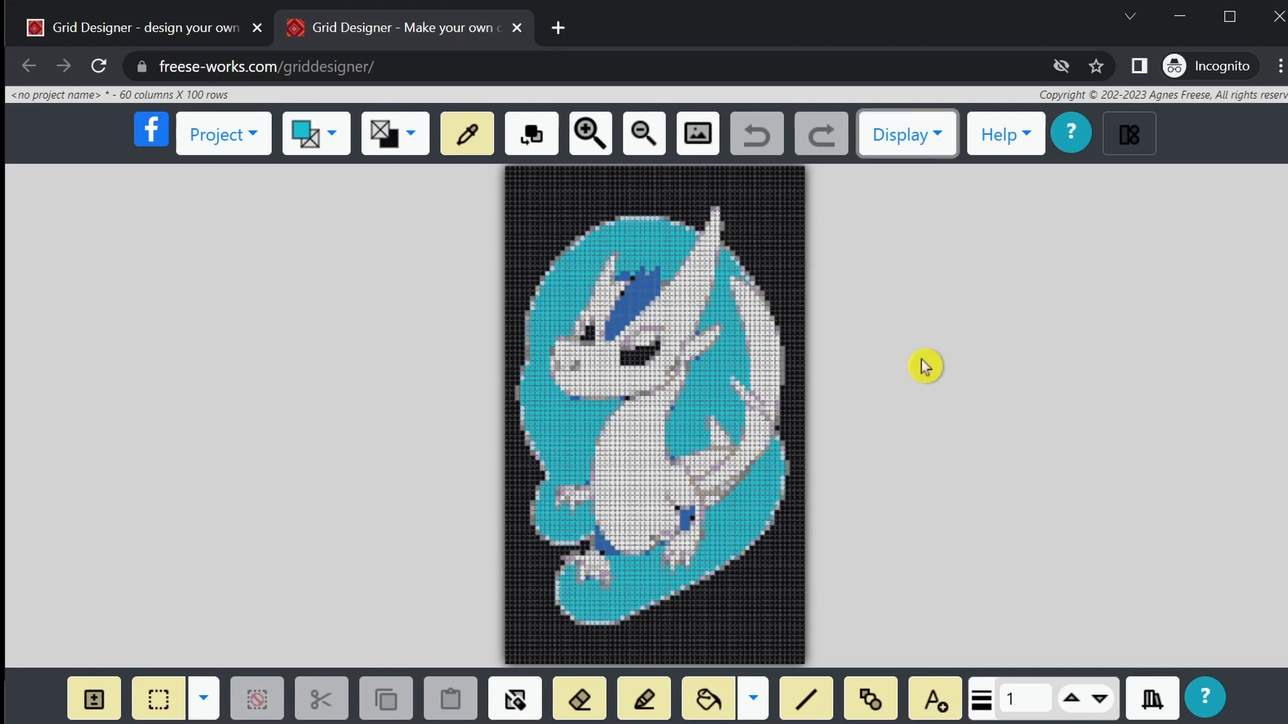
Show a heavy rule line every 10 cells on the dragon chart
click(902, 141)
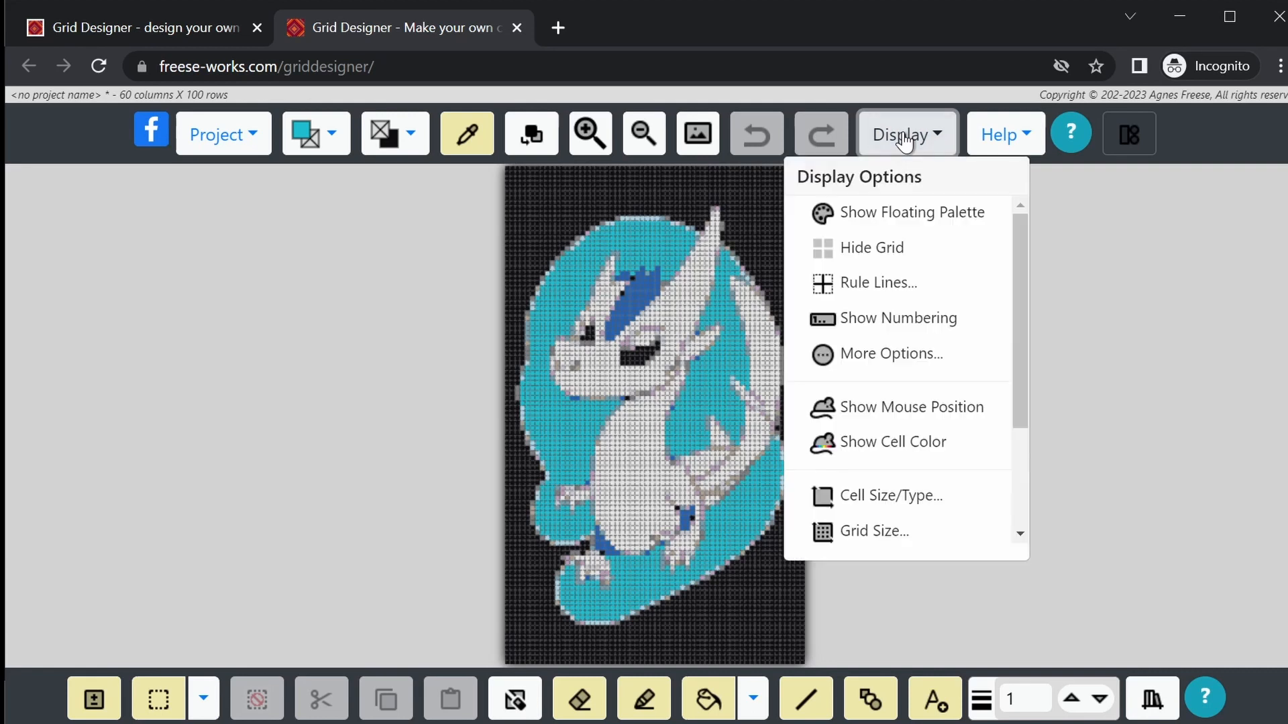
click(869, 293)
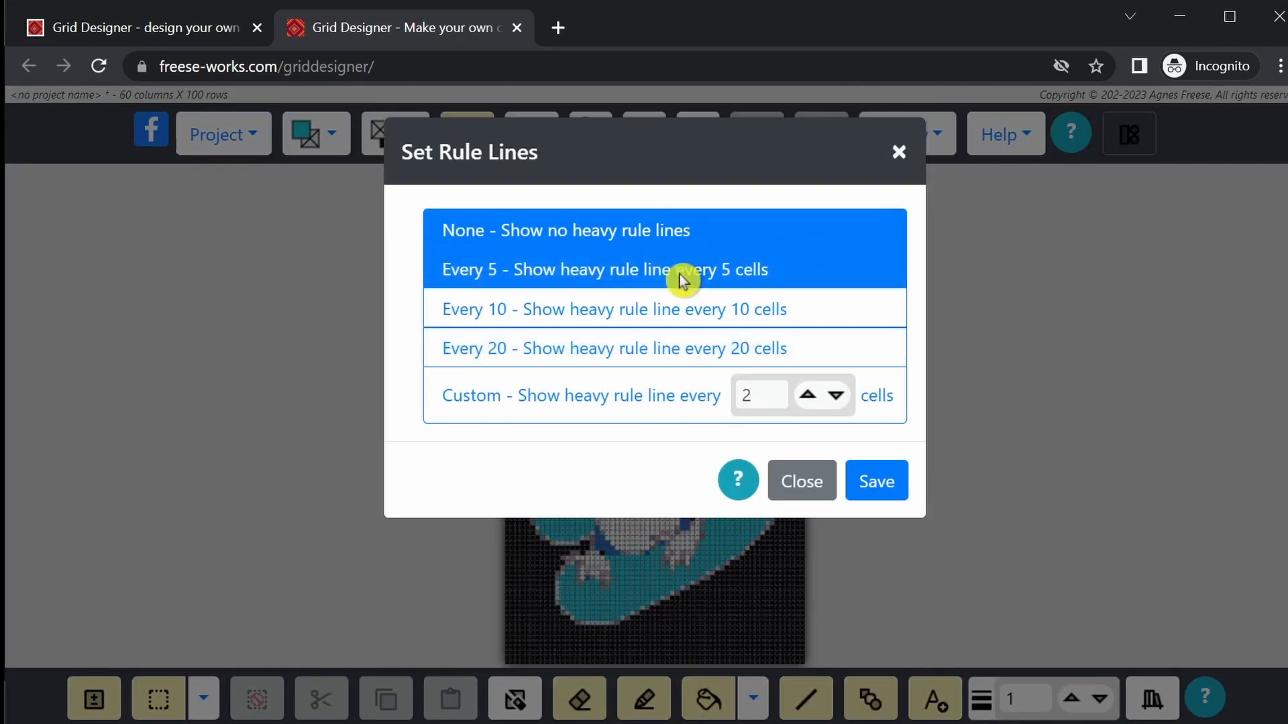
click(593, 318)
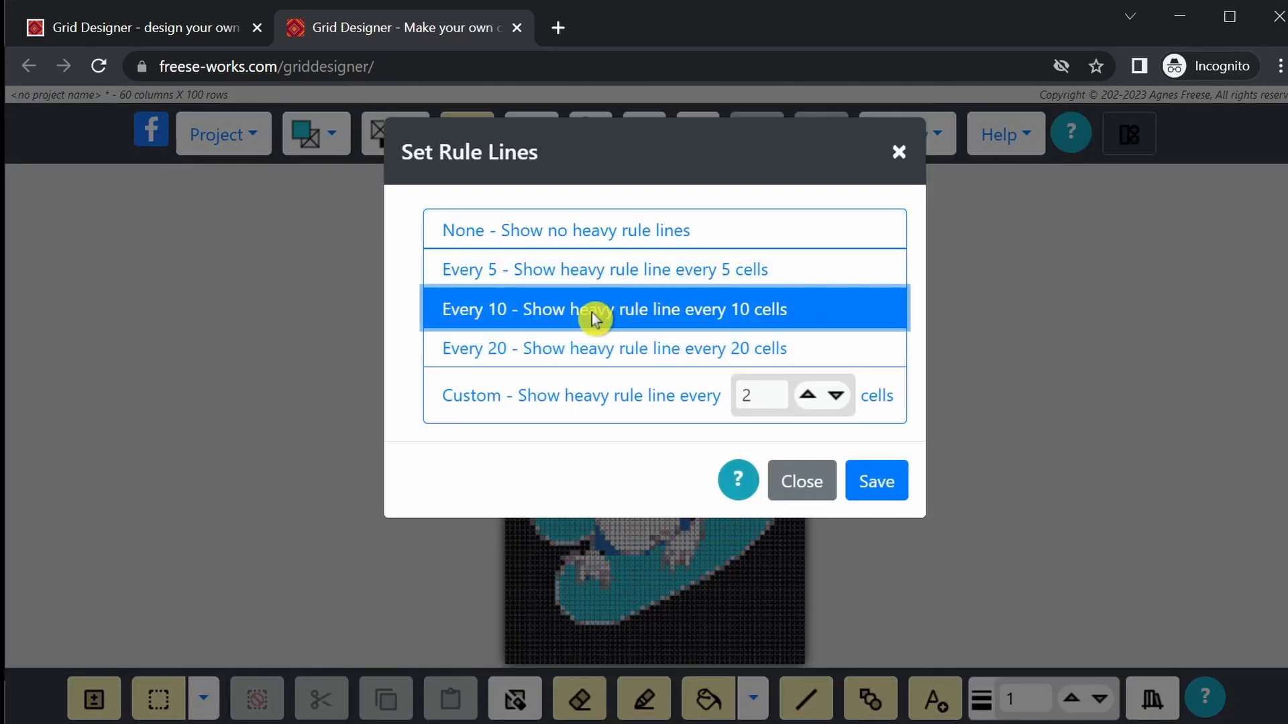
click(884, 497)
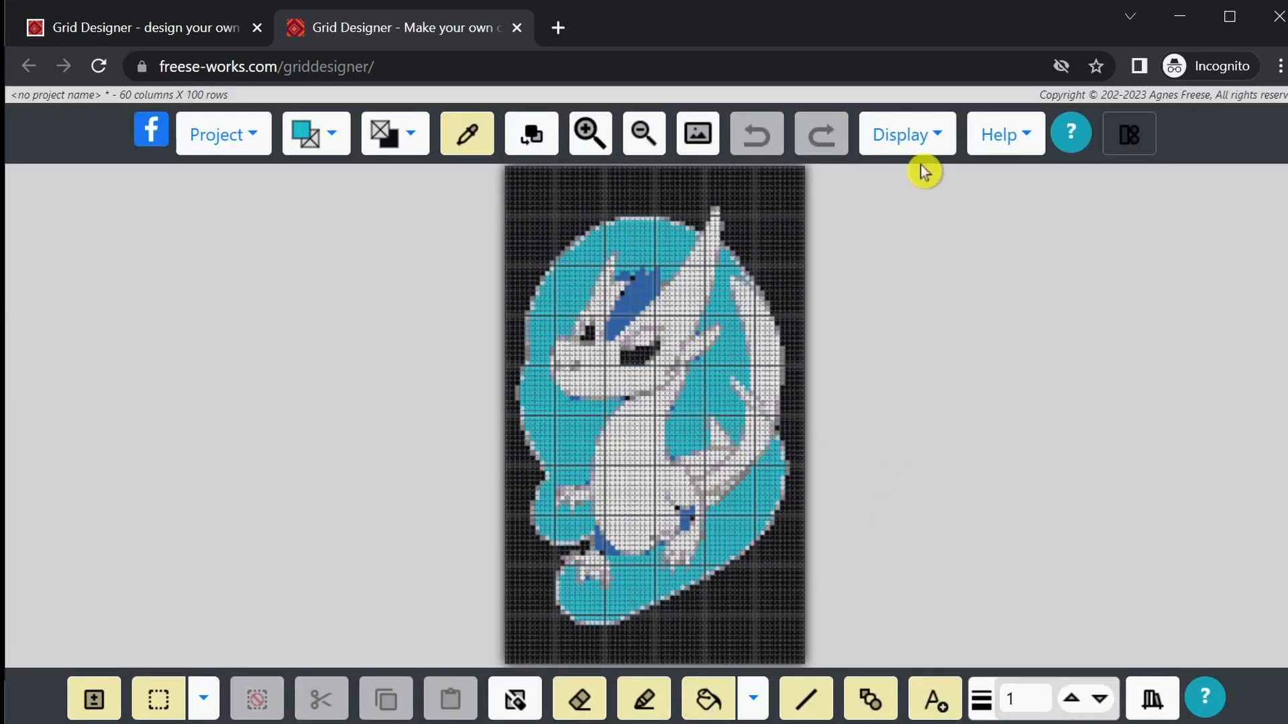
Turn on printing auto-generated symbols over the colors in the display options and save the setting
click(899, 134)
click(875, 369)
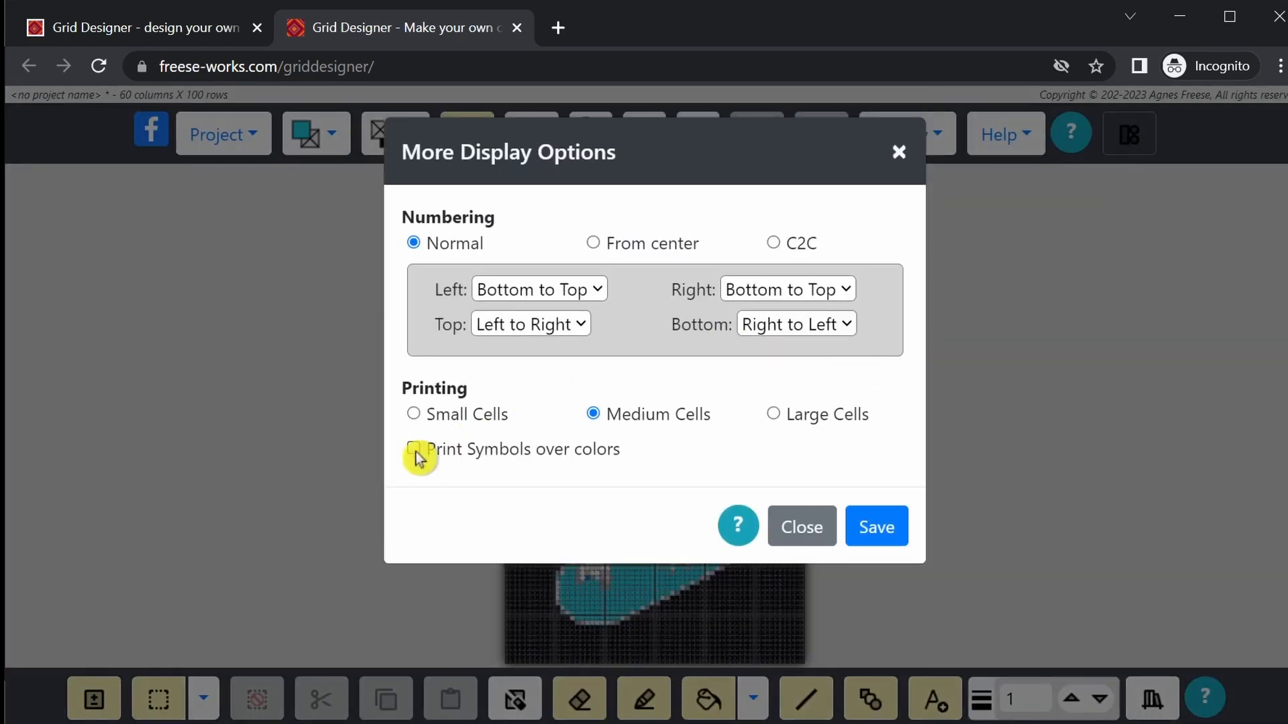
click(415, 450)
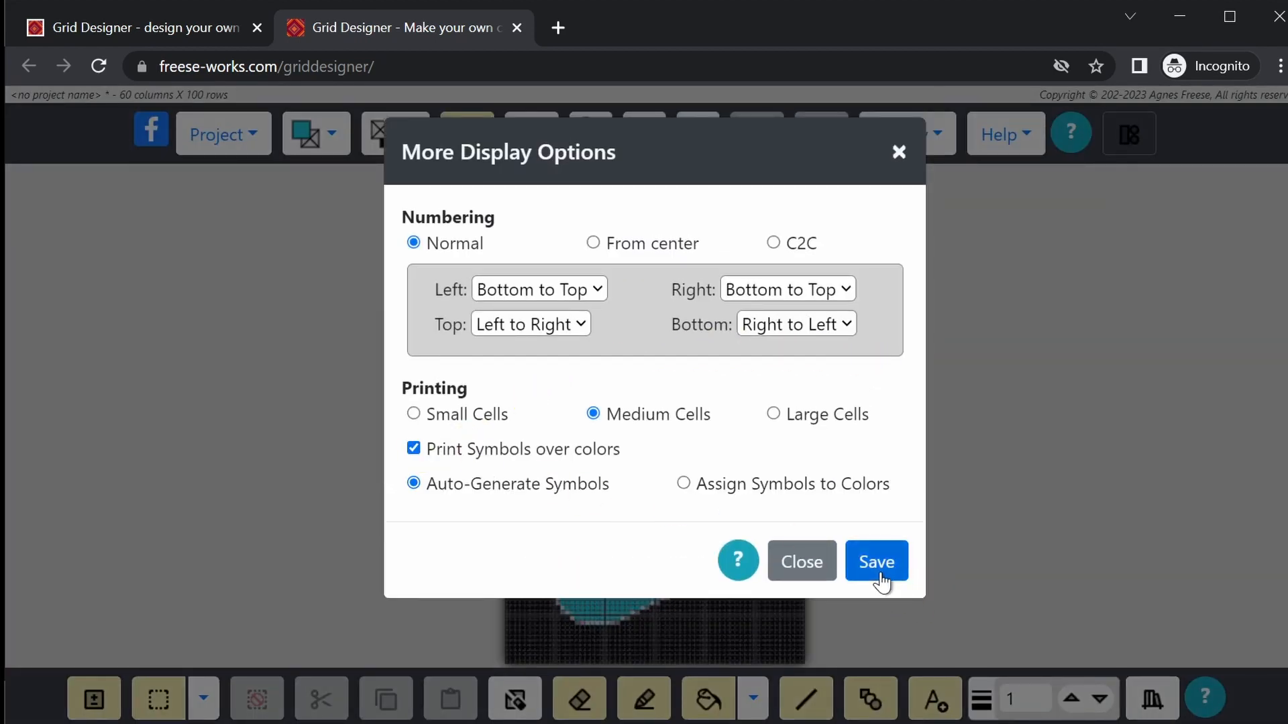
click(876, 564)
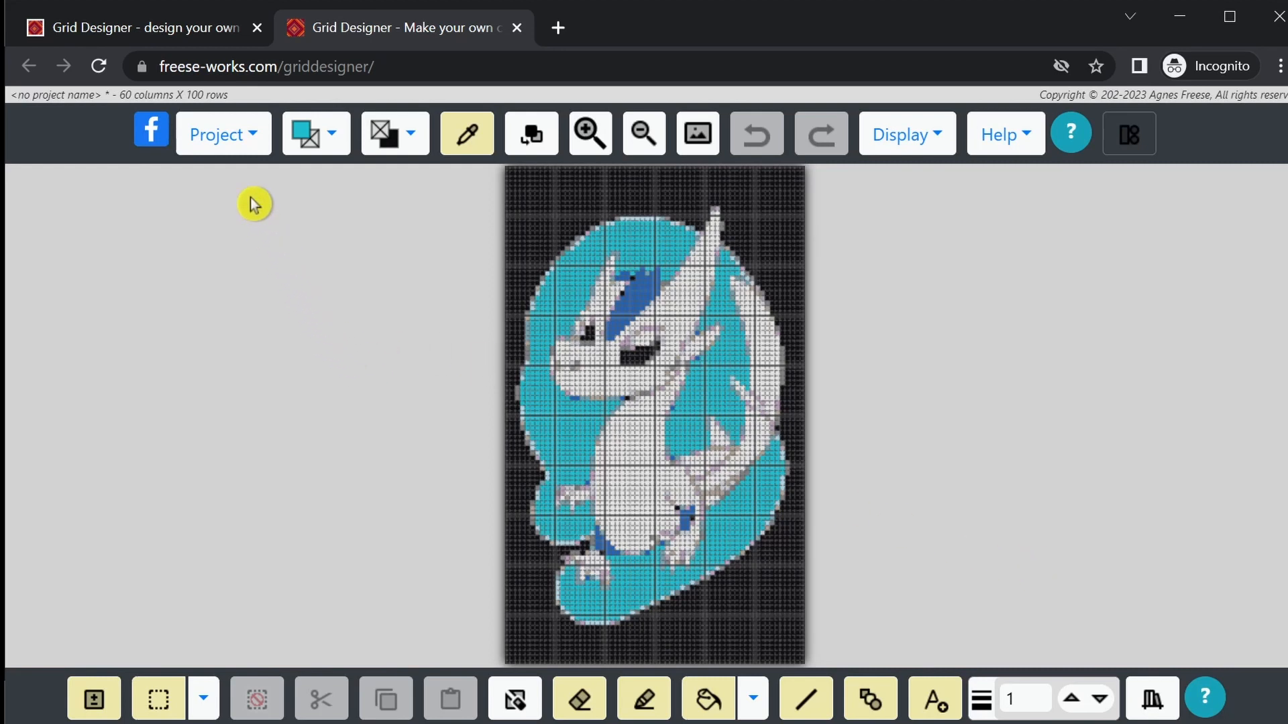
Save the project under the name Dragon
click(235, 139)
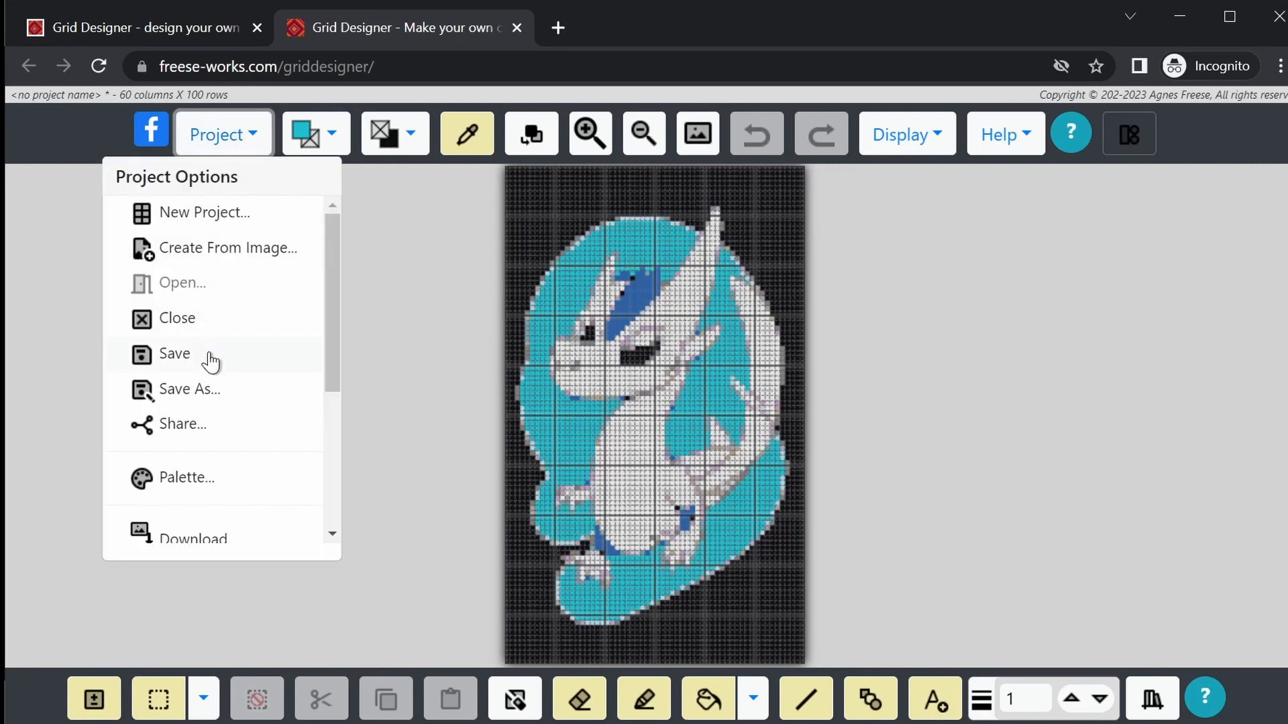
click(210, 361)
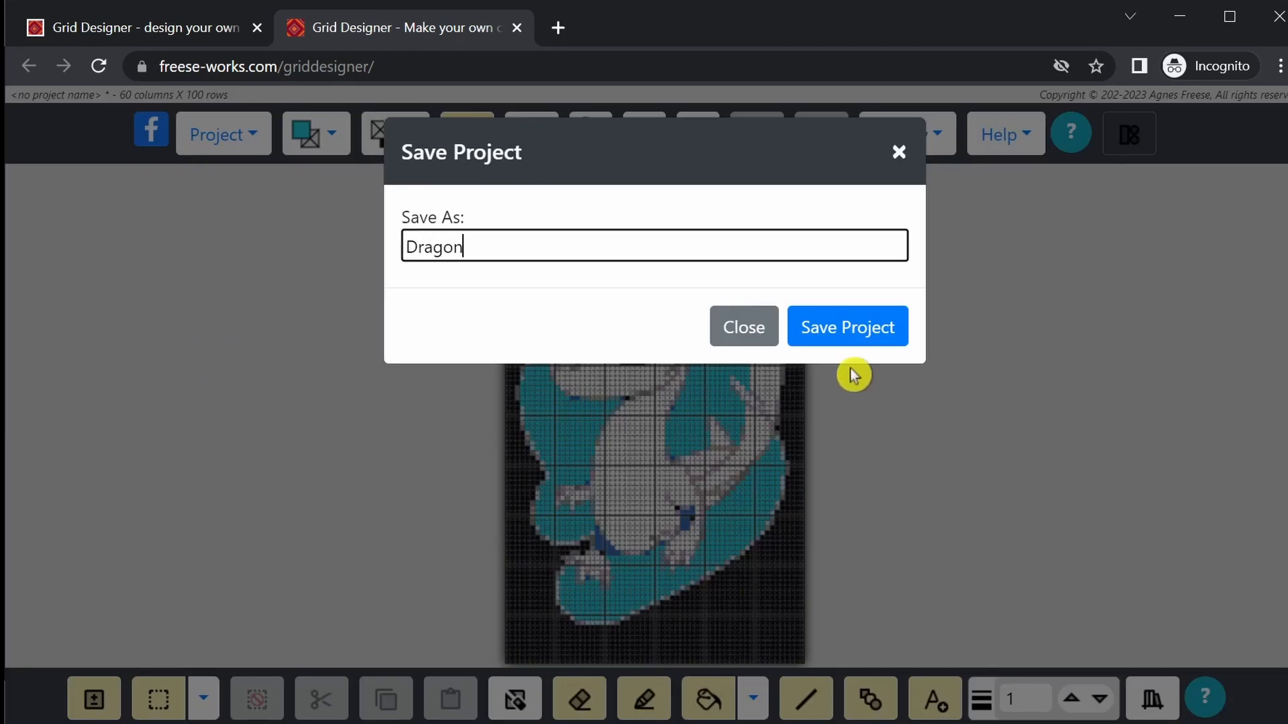
click(843, 328)
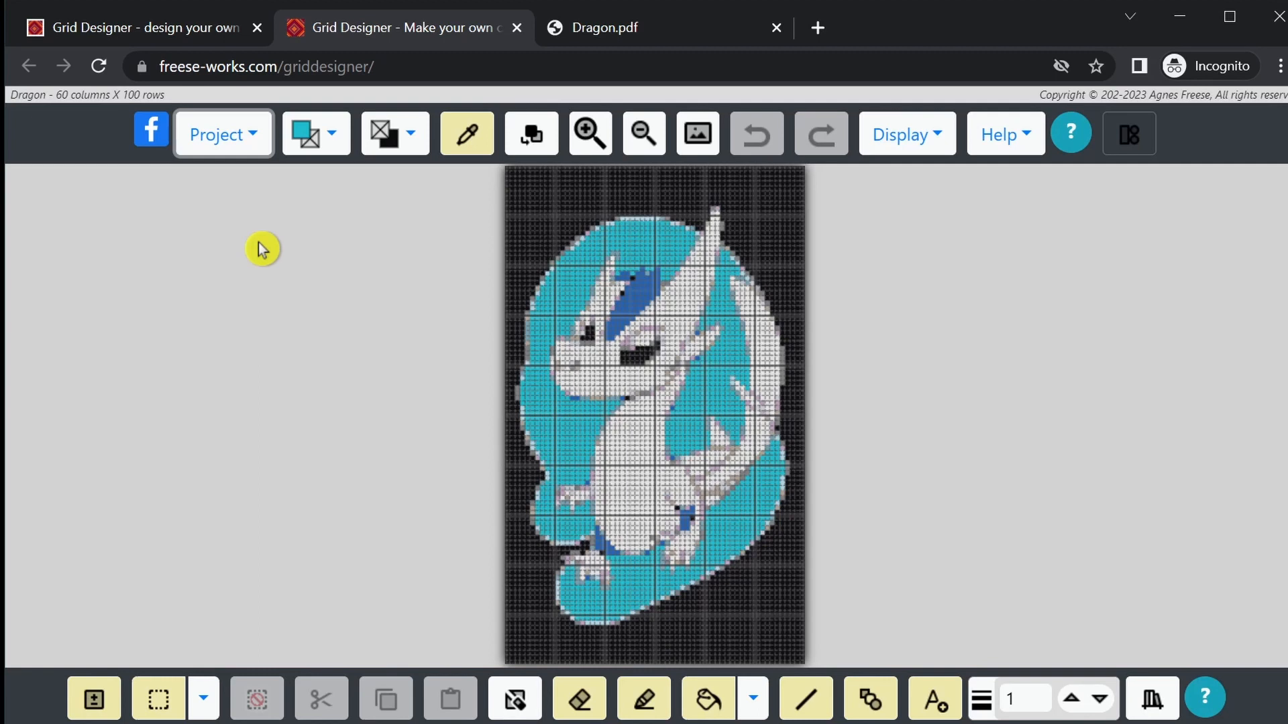
Download the dragon chart as a PDF without written directions
click(239, 142)
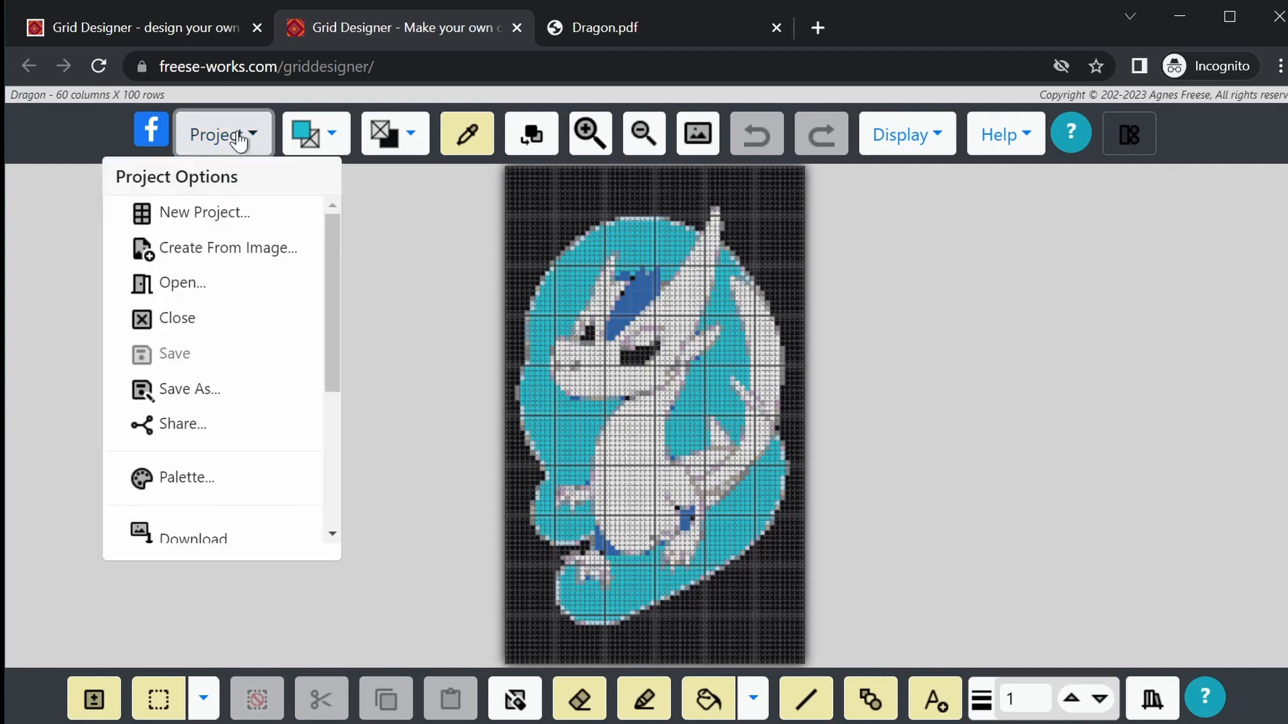
click(204, 538)
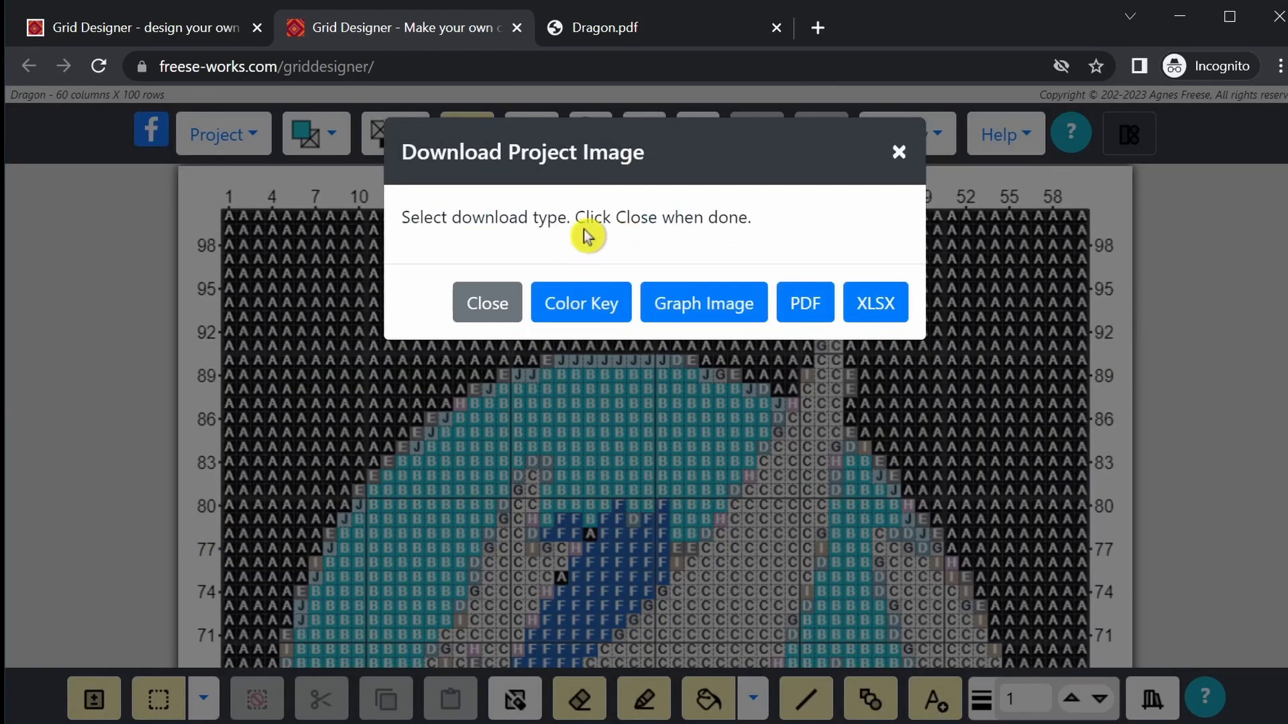
click(807, 305)
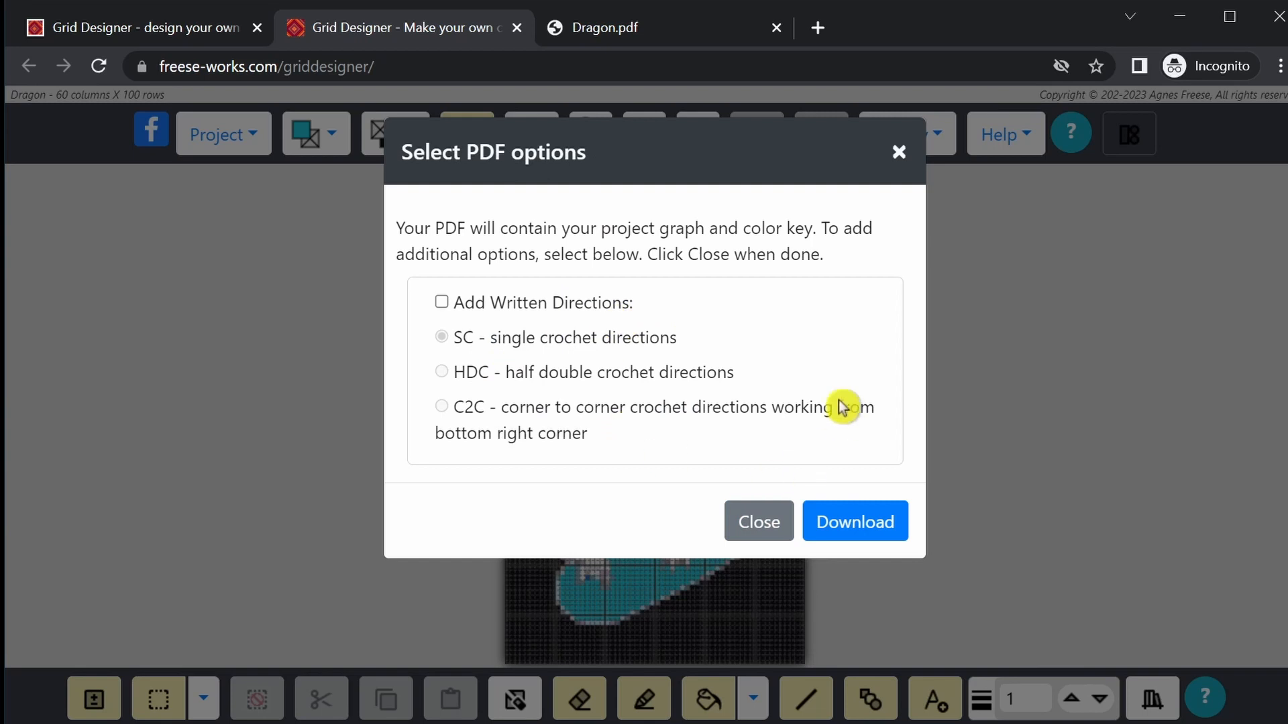
click(864, 530)
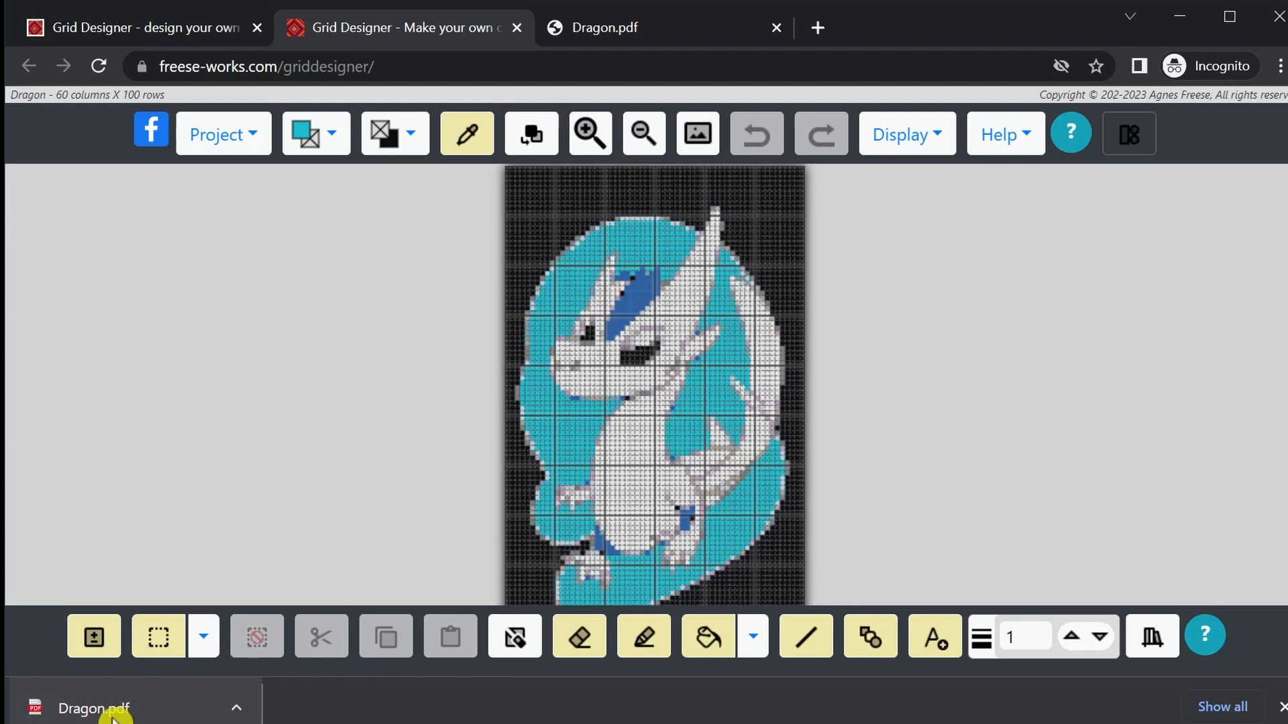
Open the downloaded Dragon.pdf and examine the symbol chart on page 1 and the yarn color key on page 2
click(94, 708)
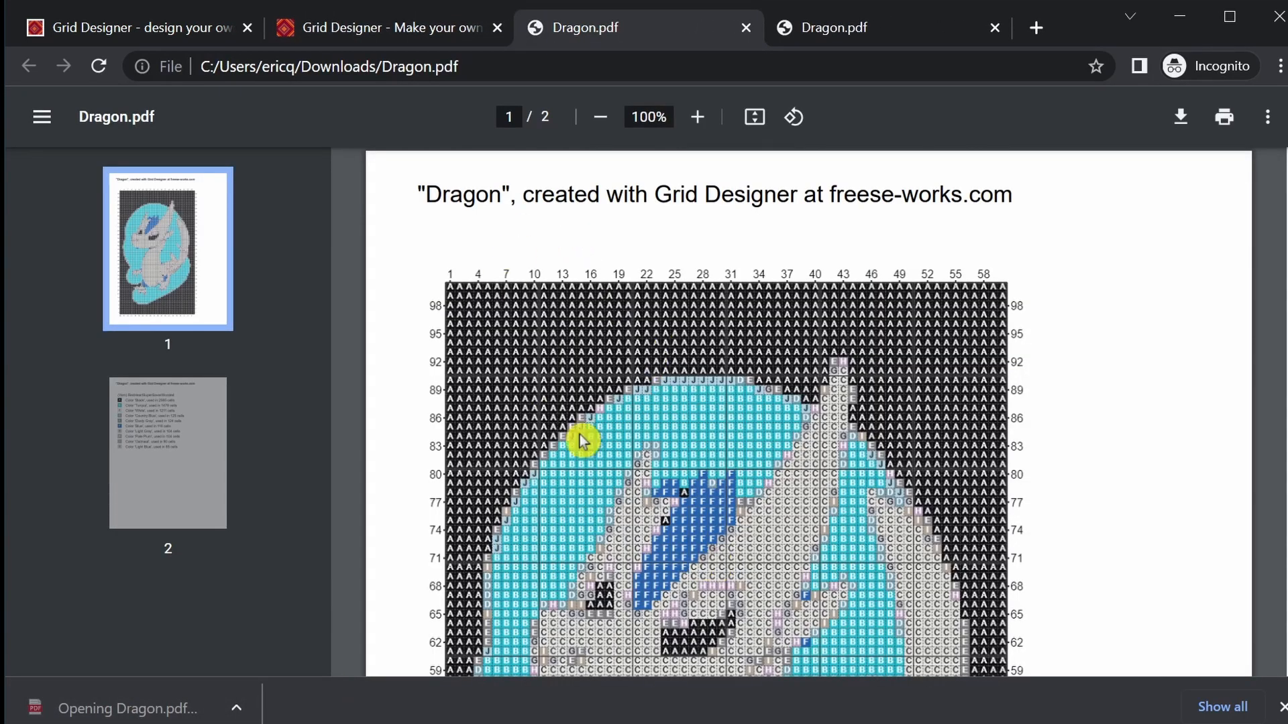
scroll(738, 412, down, 5)
scroll(729, 409, down, 3)
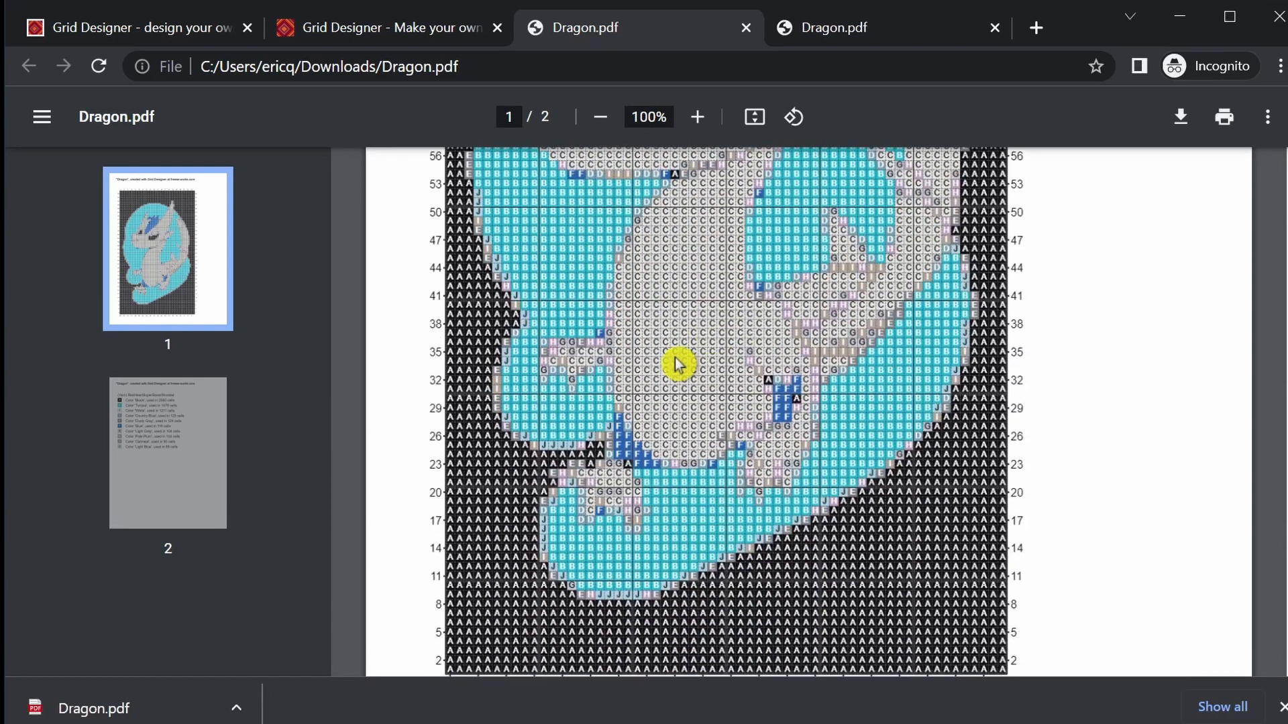
click(189, 434)
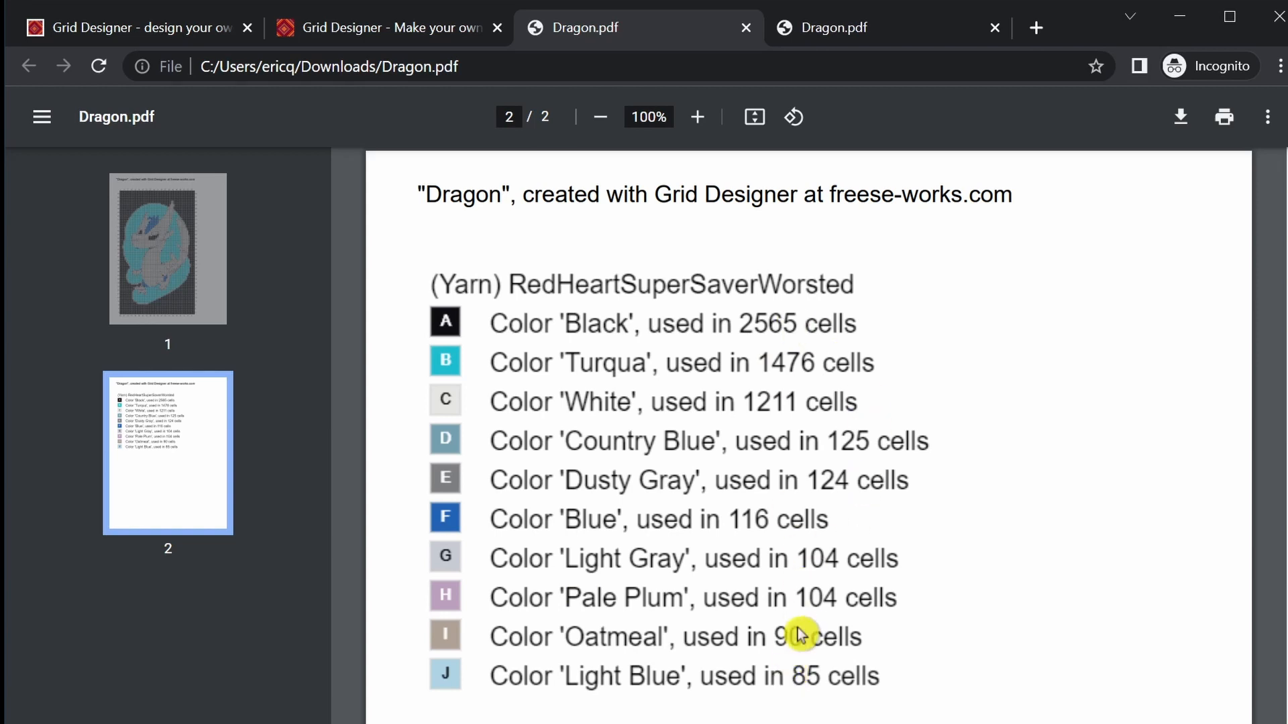
click(173, 257)
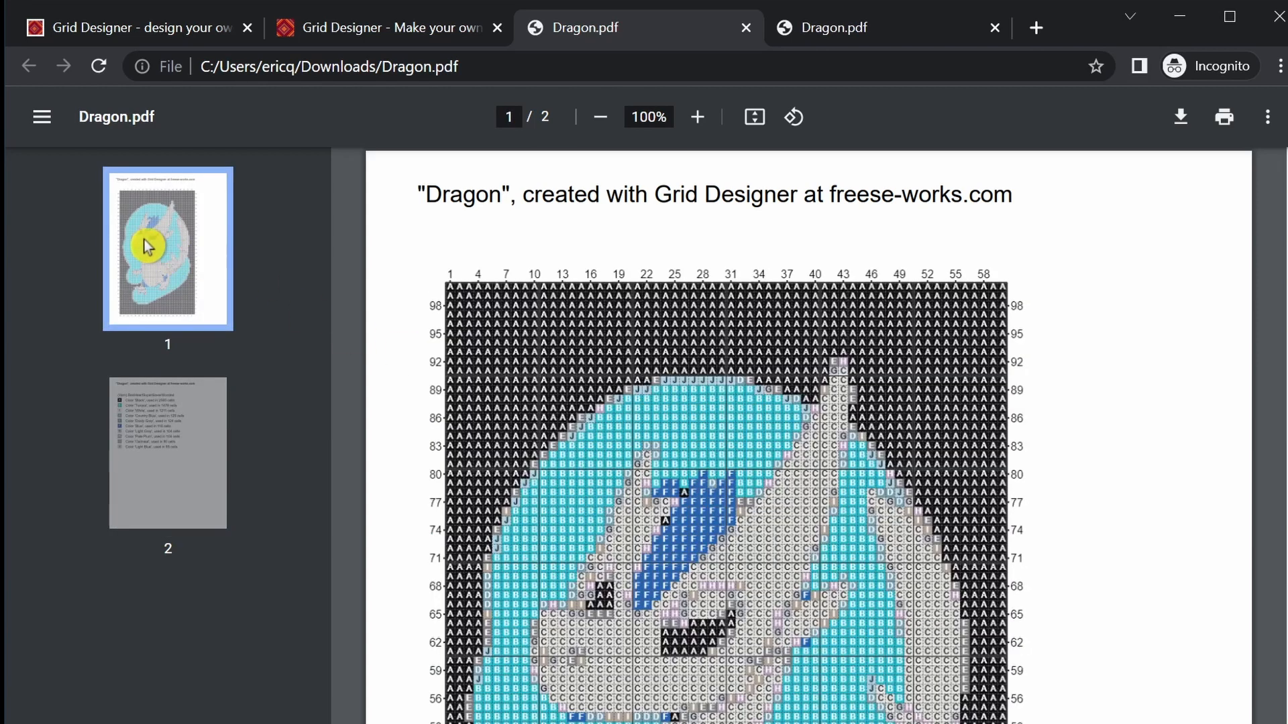
scroll(641, 449, down, 3)
scroll(639, 452, down, 2)
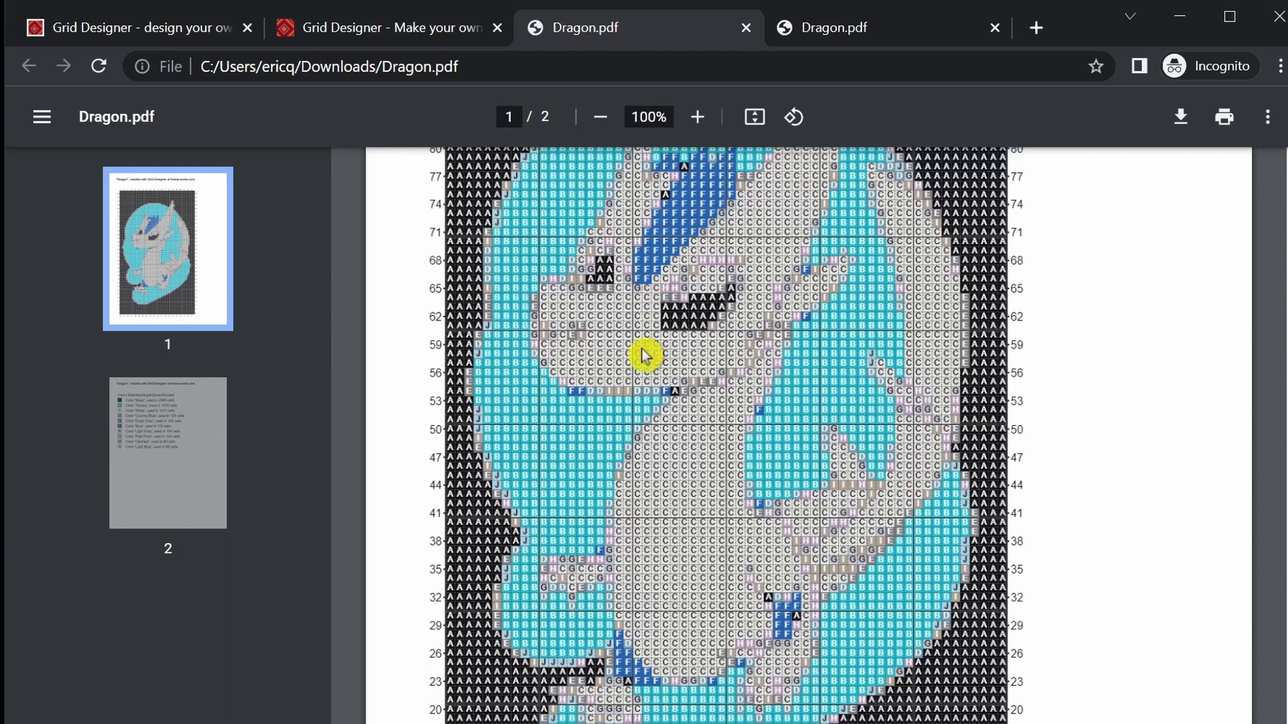
scroll(873, 364, up, 4)
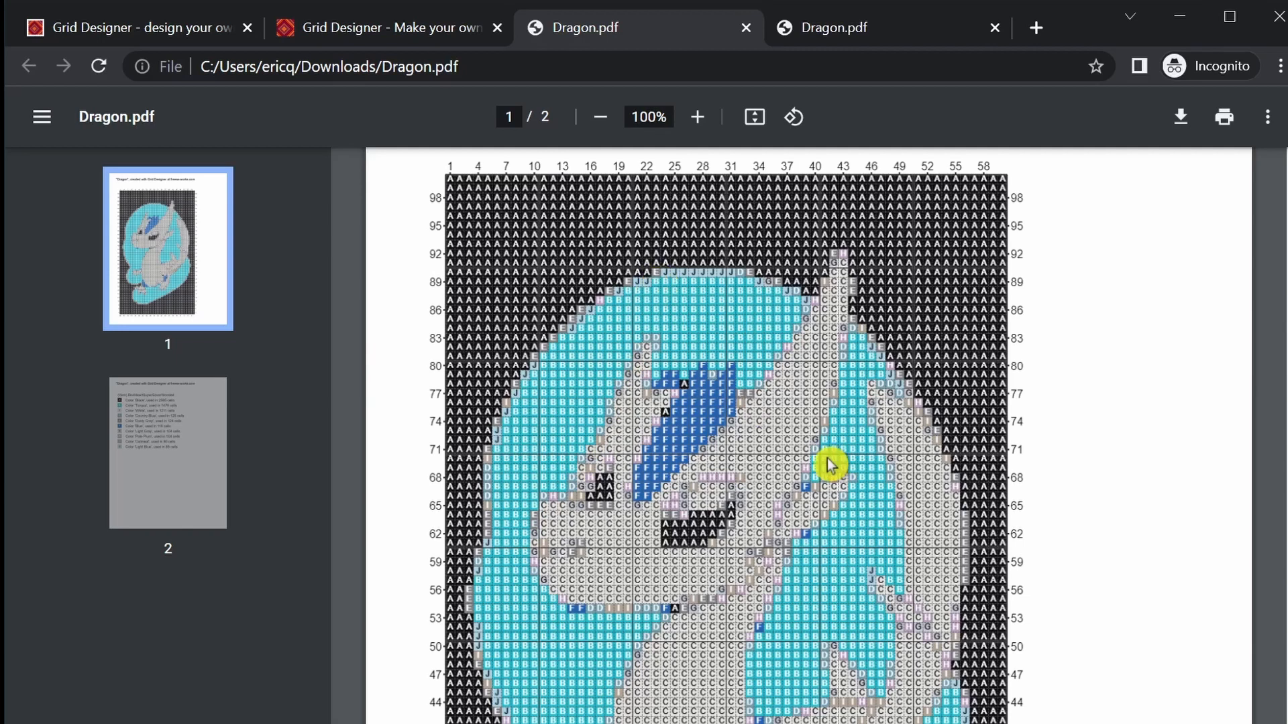
scroll(829, 463, down, 5)
scroll(824, 464, down, 1)
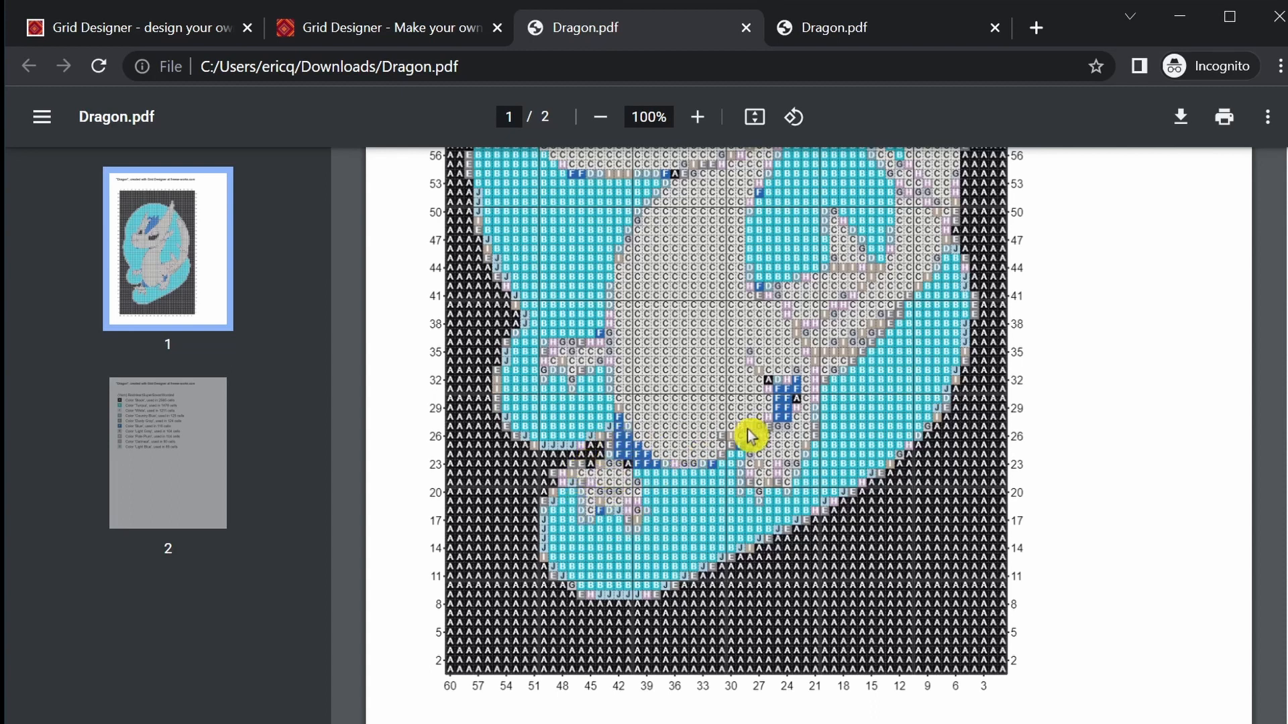
scroll(928, 452, up, 3)
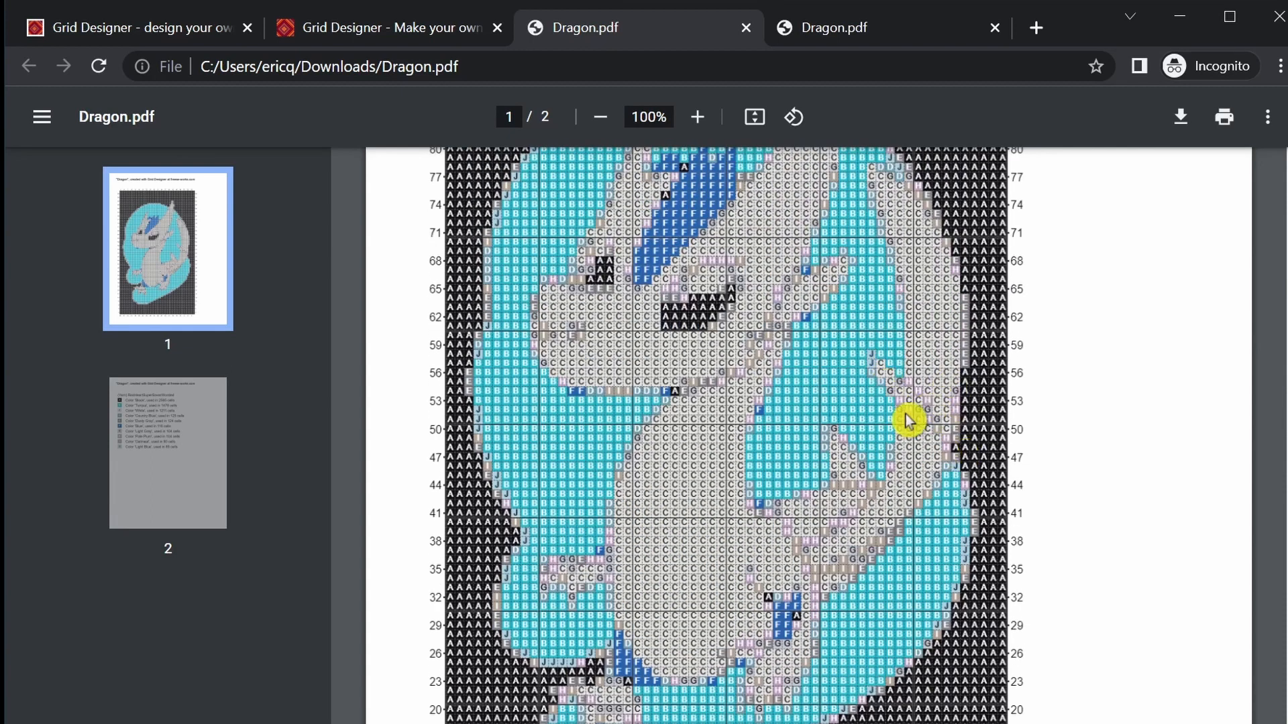